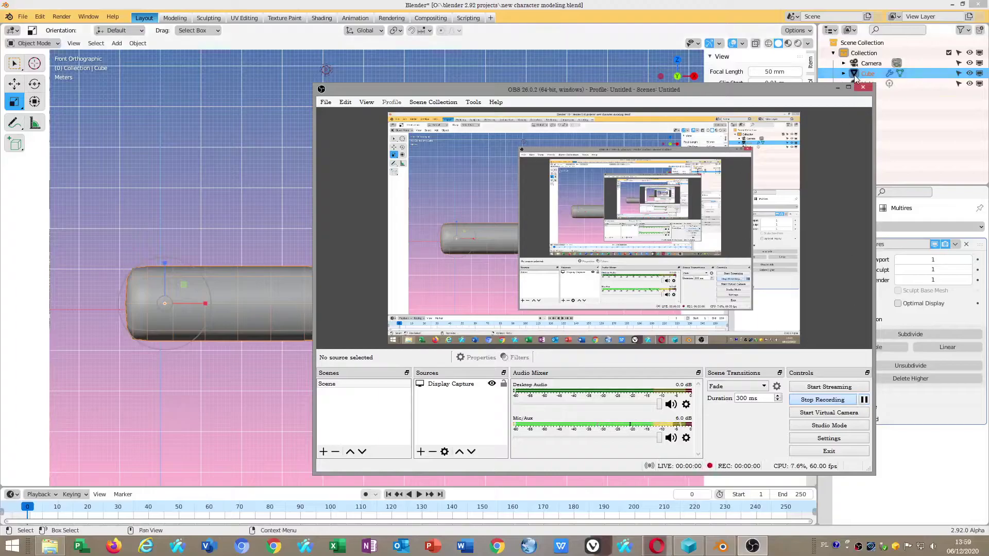
- Start the screen recording of the Blender arm scene
click(837, 86)
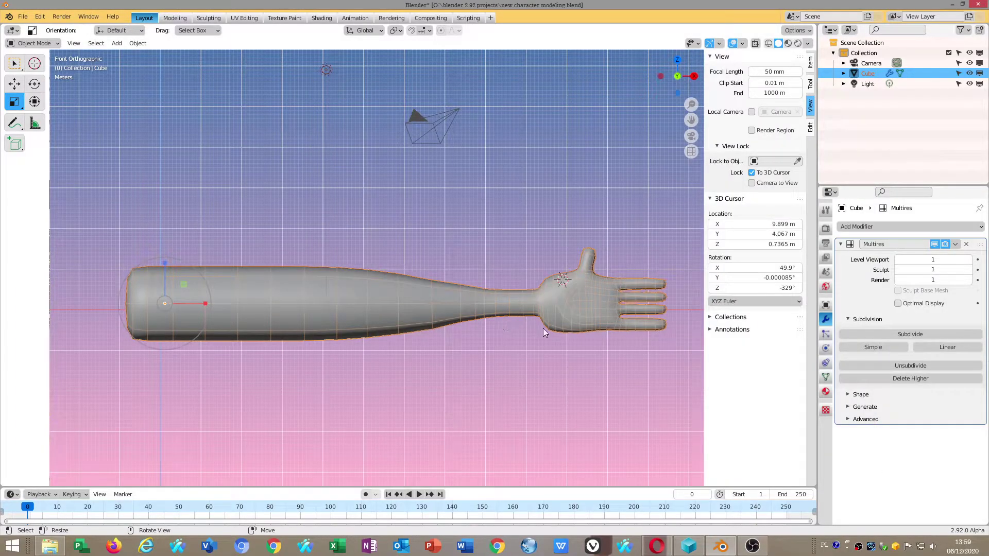
scroll(556, 350, down, 1)
scroll(554, 278, up, 2)
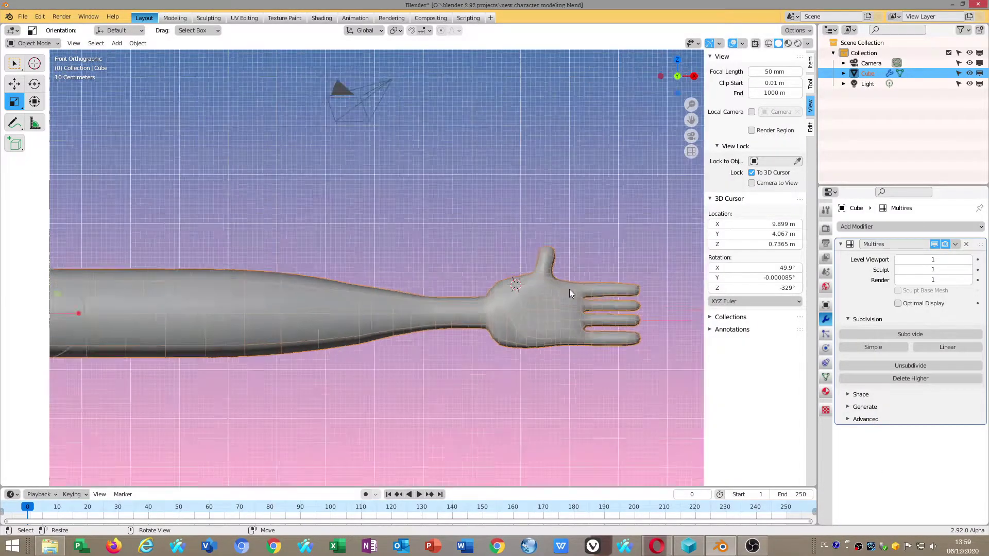
scroll(569, 289, down, 2)
- Switch the arm mesh into Sculpt Mode, select the Pose brush, and orbit the view
click(54, 43)
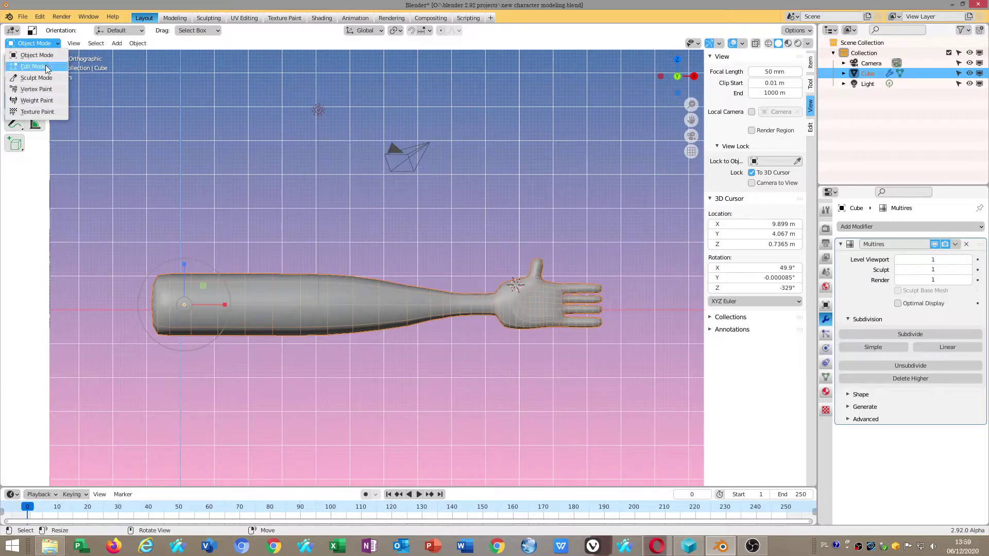
click(44, 80)
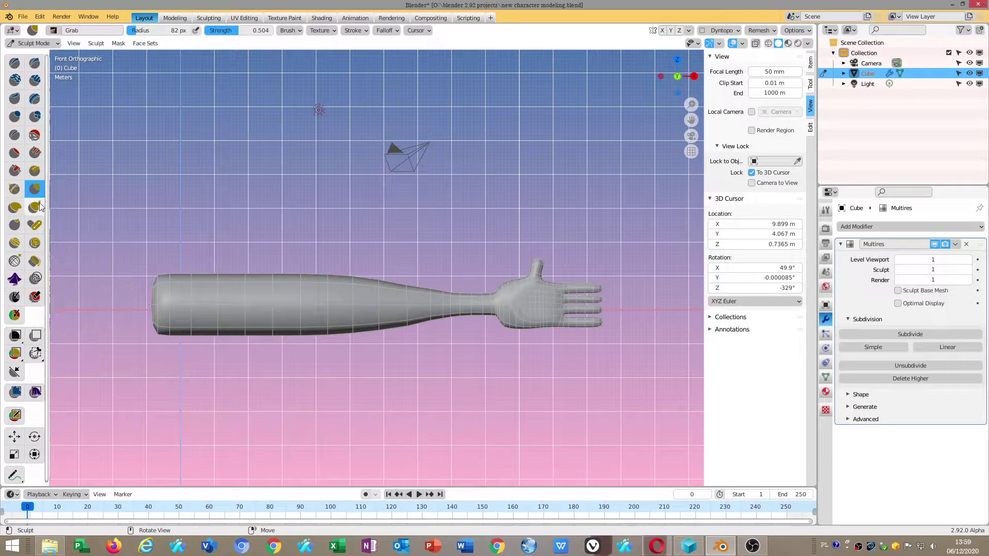
click(37, 231)
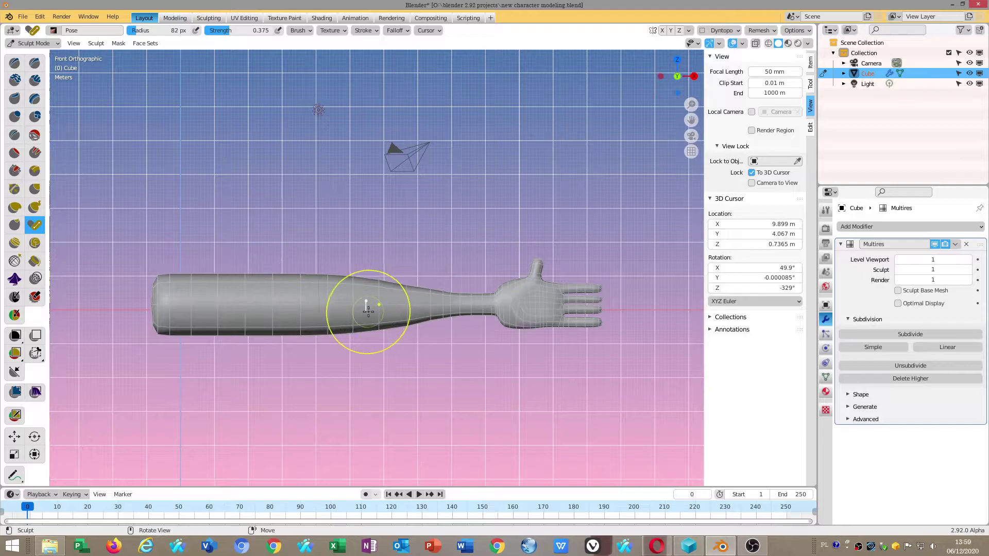
scroll(507, 296, down, 3)
scroll(513, 297, up, 1)
scroll(525, 293, up, 1)
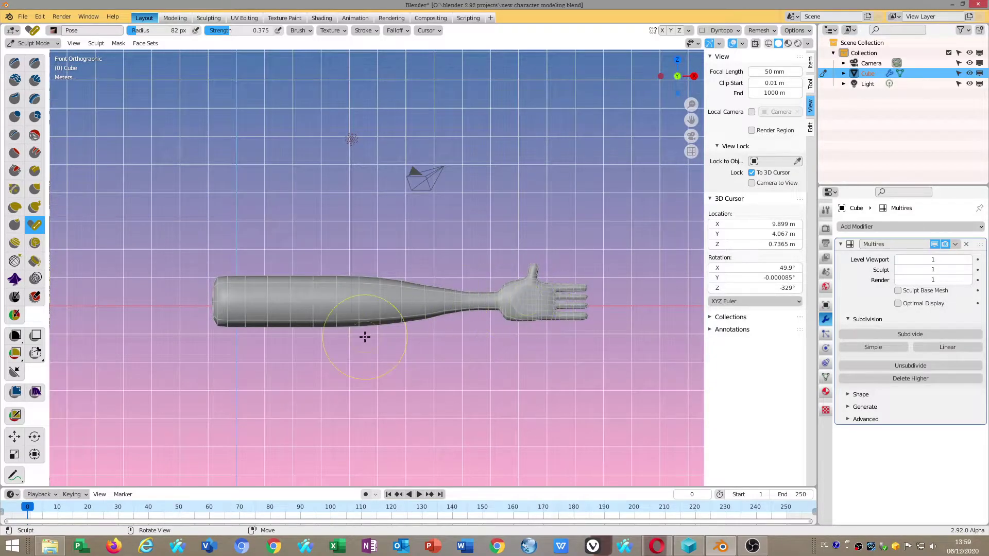
mouse_move(364, 336)
middle_down()
mouse_move(351, 393)
mouse_move(505, 356)
mouse_move(538, 333)
mouse_move(320, 349)
mouse_move(352, 360)
middle_up()
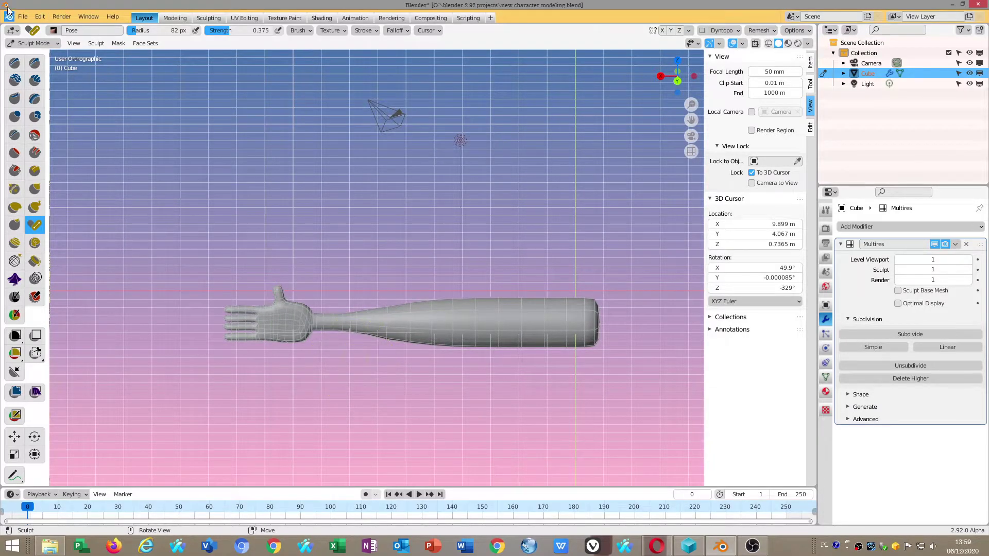
- View the arm orthographically from the back, zoom in, and show the Pose brush settings
click(74, 43)
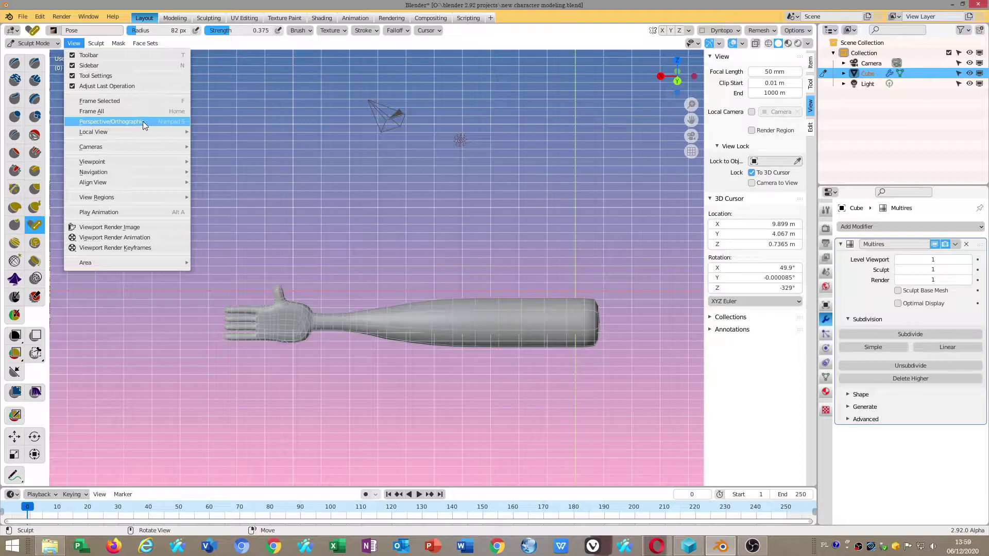
click(178, 125)
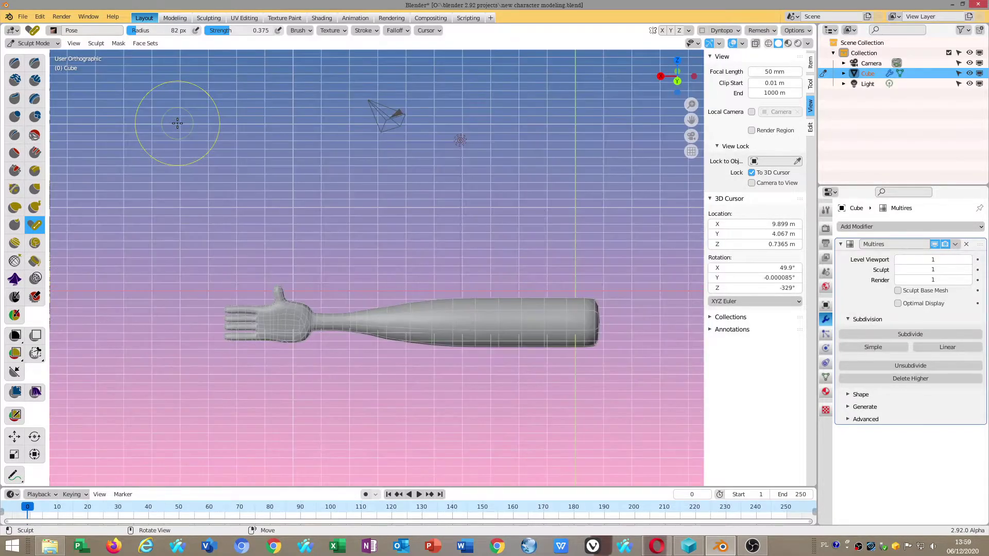
key(KP_5)
key(KP_5)
key(KP_5)
click(678, 80)
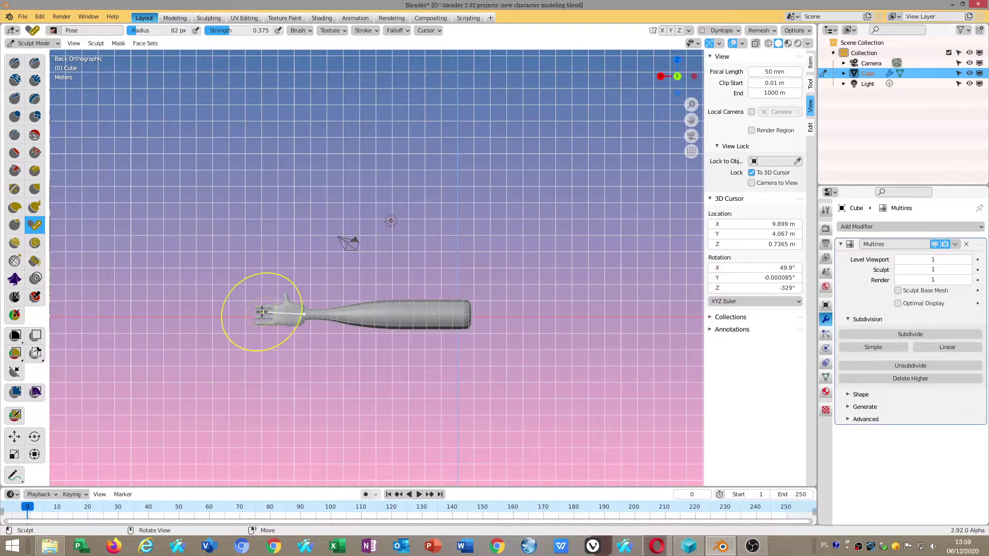
scroll(259, 312, up, 1)
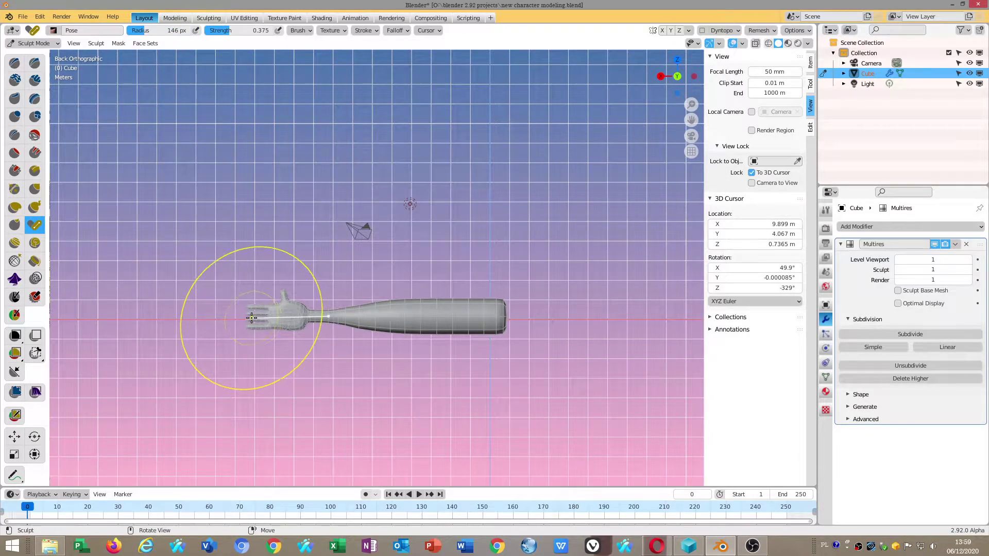
click(825, 210)
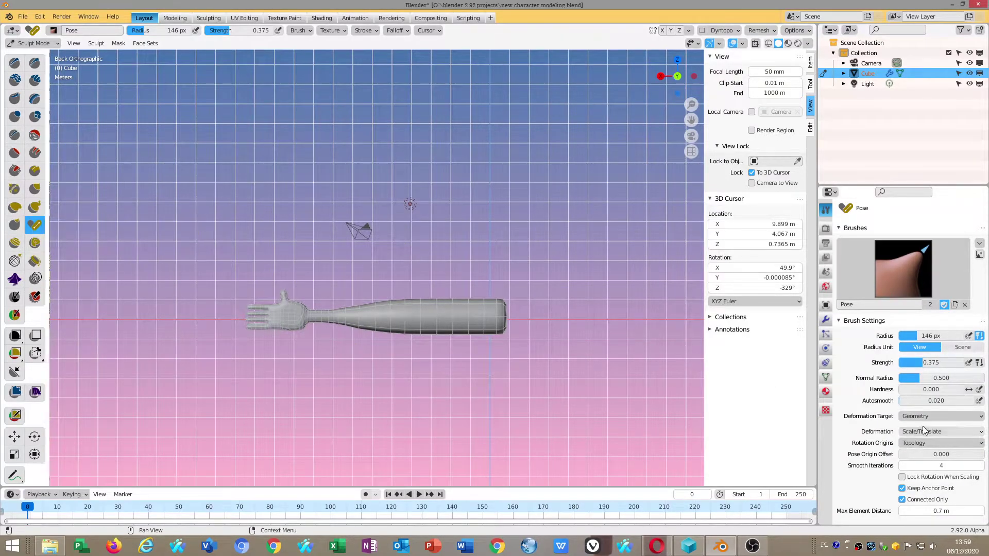
scroll(922, 427, down, 4)
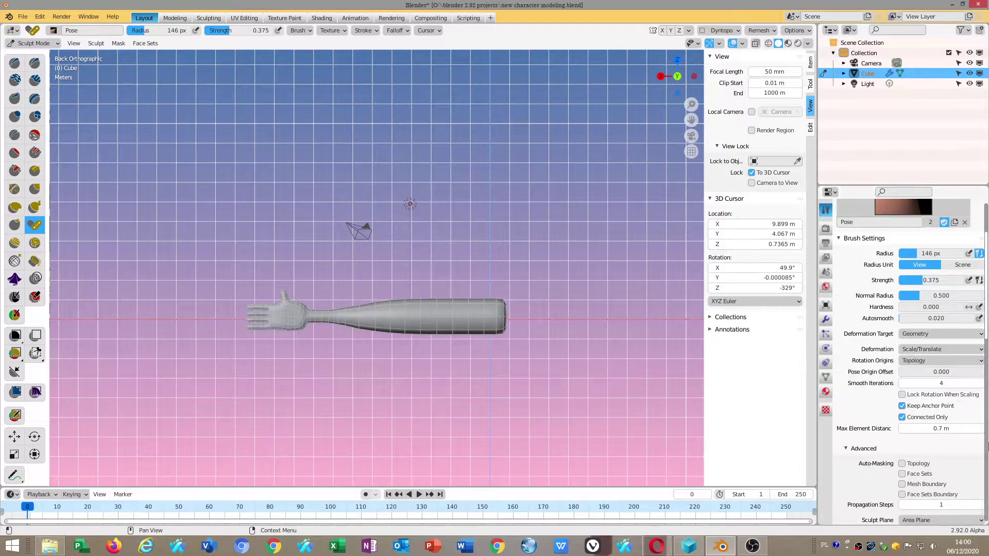
click(9, 16)
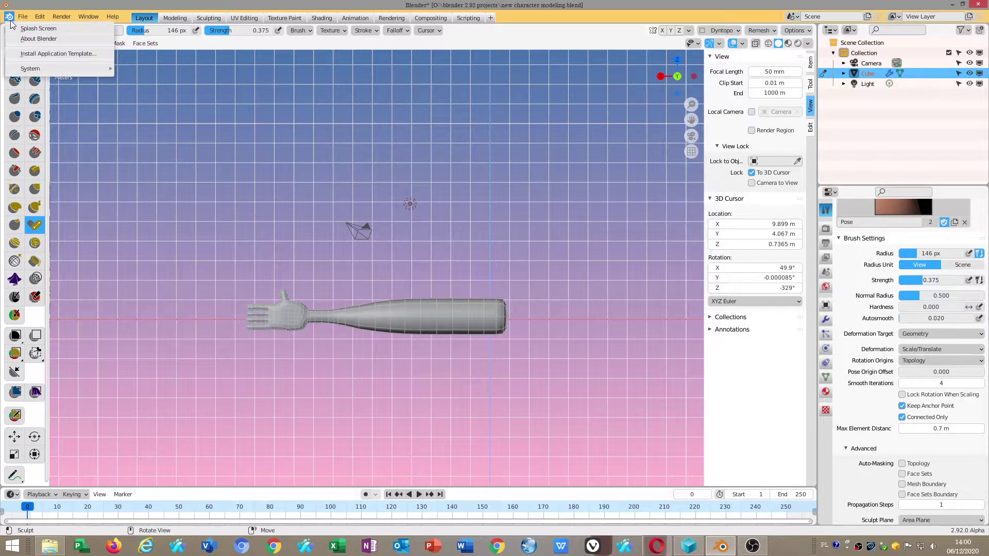
click(25, 39)
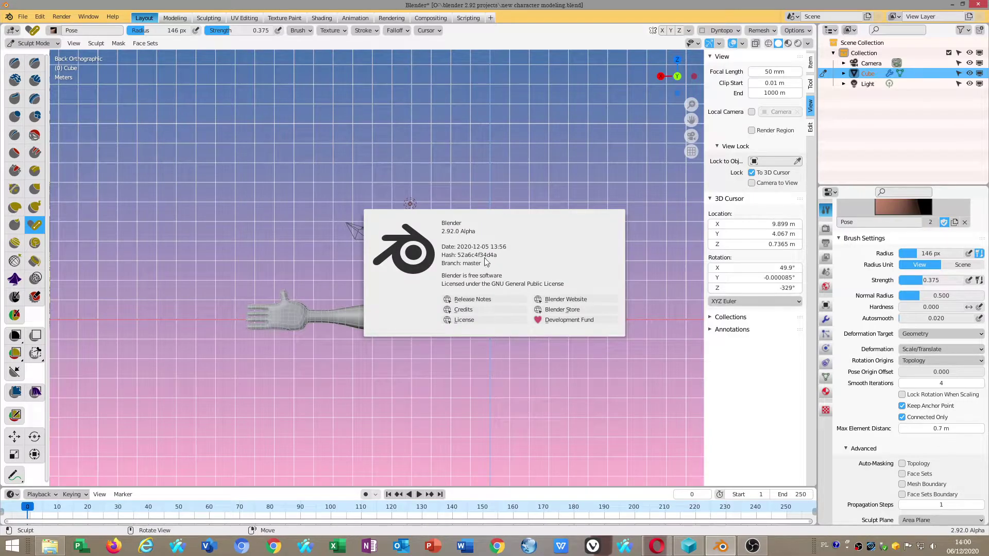
click(15, 22)
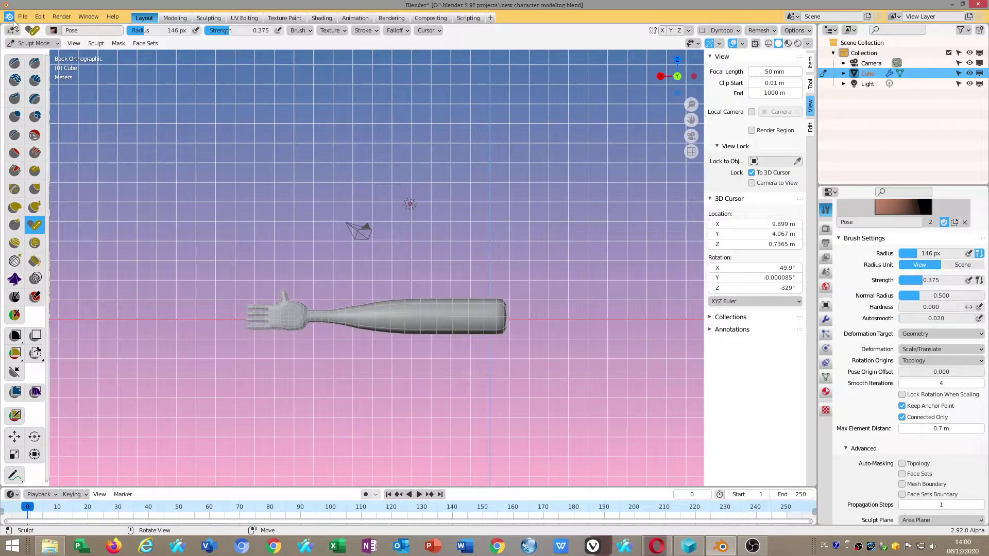
click(12, 19)
click(20, 29)
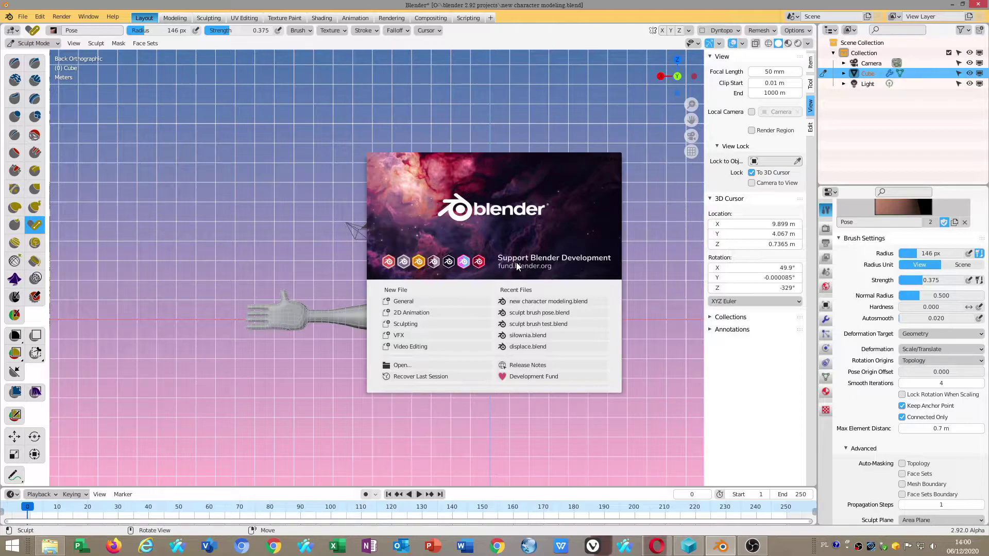
click(456, 208)
click(9, 16)
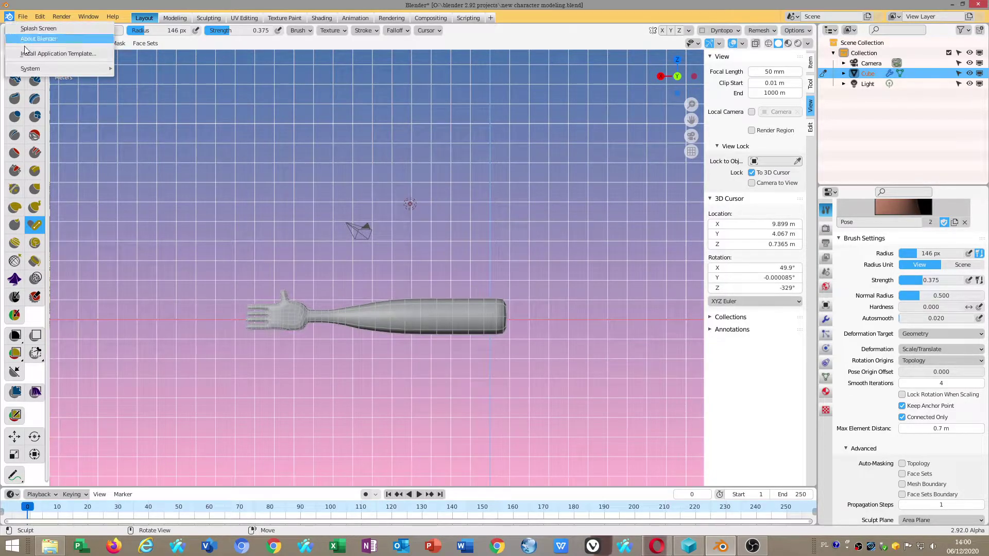
click(44, 40)
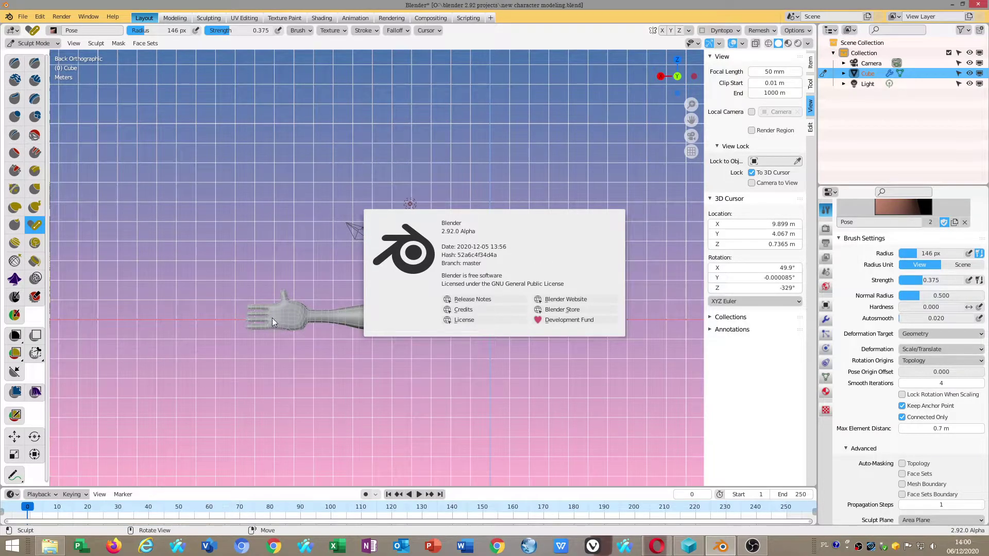
shift+middle_drag(272, 317, 309, 288)
scroll(322, 308, up, 1)
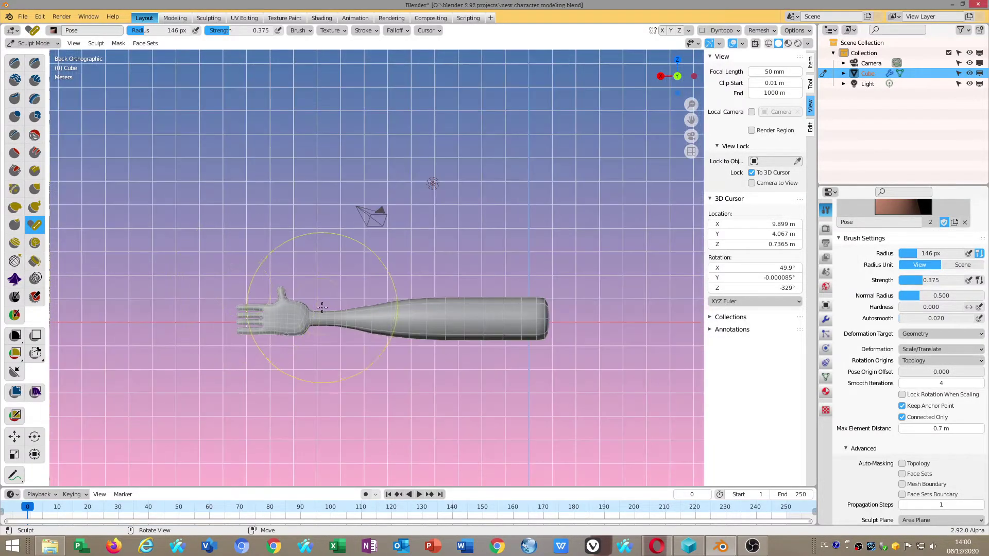
scroll(280, 309, down, 1)
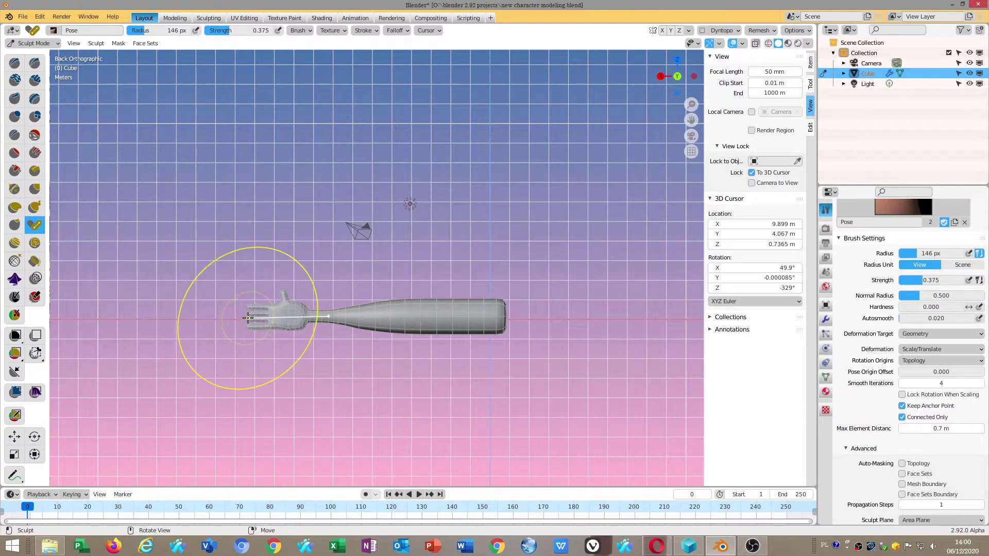
mouse_move(248, 318)
mouse_down()
mouse_move(217, 376)
mouse_move(220, 210)
mouse_move(227, 254)
mouse_move(219, 213)
mouse_move(268, 278)
mouse_move(231, 221)
mouse_move(260, 355)
mouse_move(227, 401)
mouse_move(251, 335)
mouse_move(240, 316)
mouse_up()
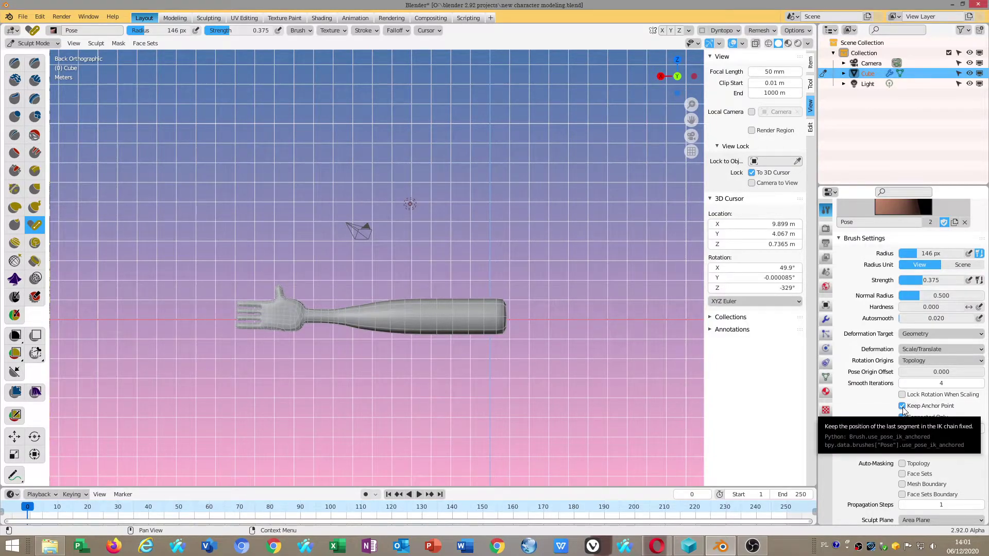
- Test Pose bends without Keep Anchor Point, undo them, and set Smooth Iterations to 5
click(902, 407)
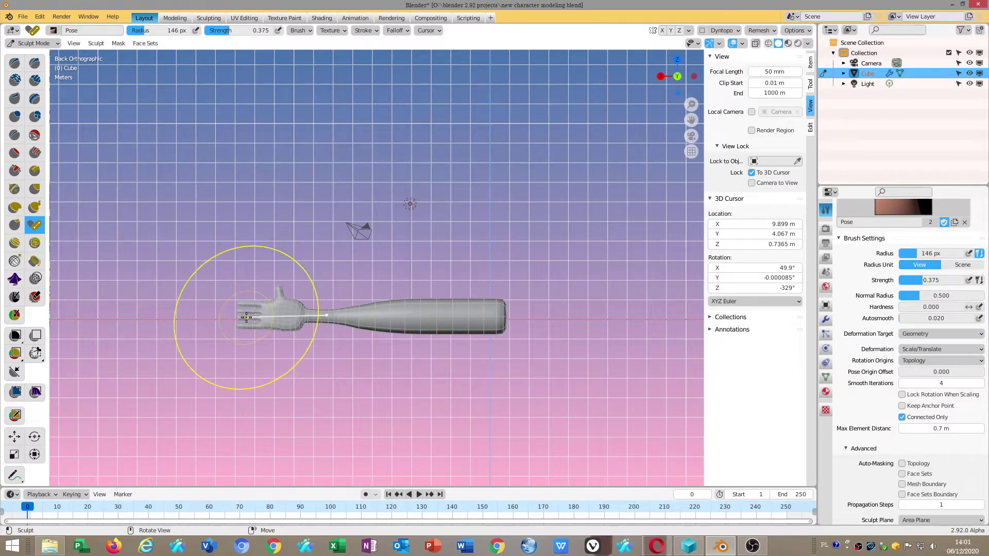
mouse_move(247, 318)
mouse_down()
mouse_move(236, 221)
mouse_move(231, 298)
mouse_move(391, 312)
mouse_up()
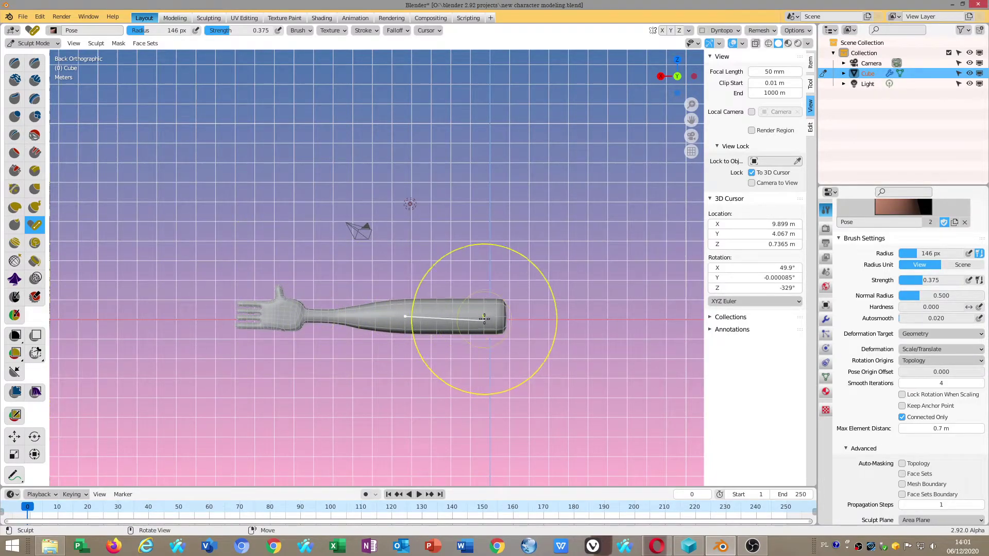
mouse_move(495, 311)
mouse_down()
mouse_move(510, 366)
mouse_move(508, 258)
mouse_up()
key(ctrl+z)
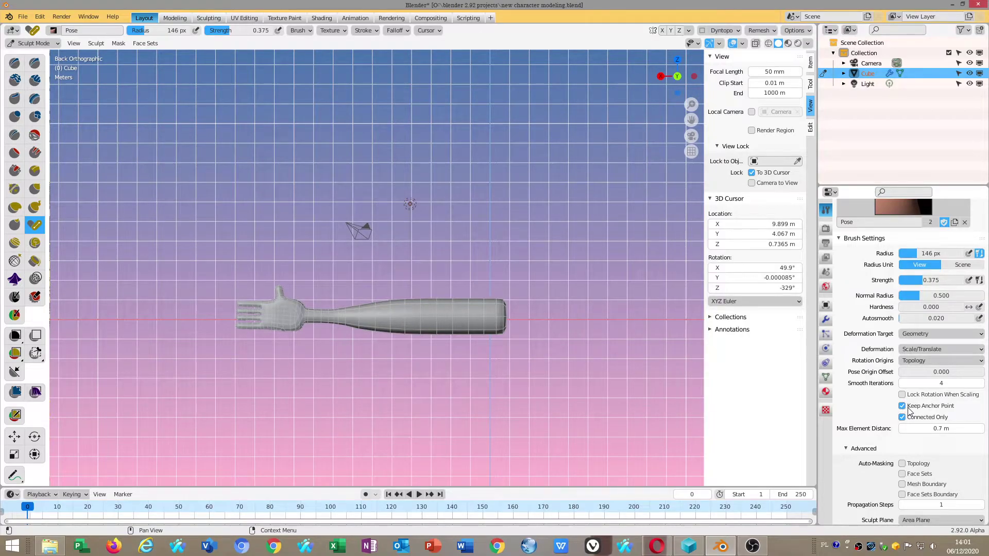
mouse_move(941, 383)
drag(916, 382, 923, 382)
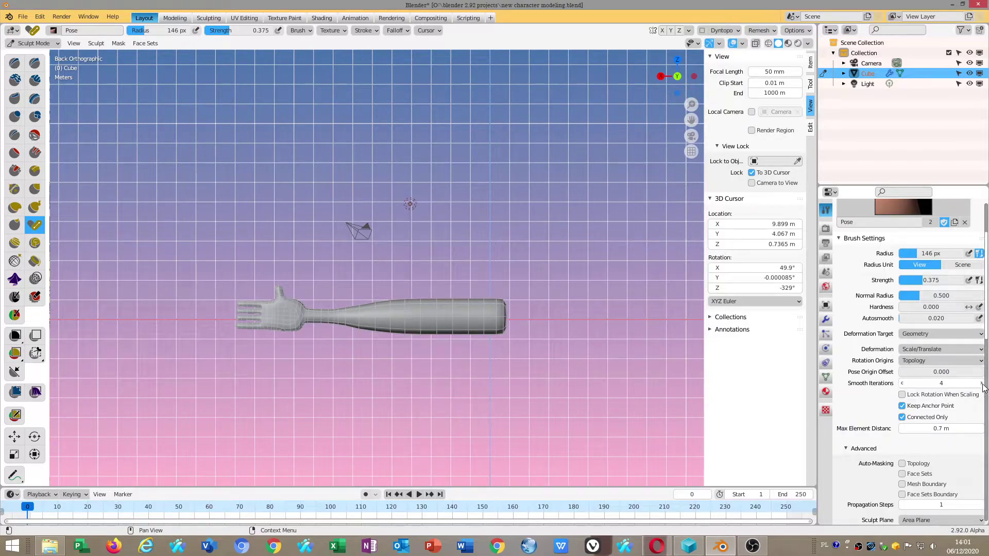
mouse_move(250, 313)
mouse_down()
mouse_move(253, 396)
mouse_move(226, 152)
mouse_up()
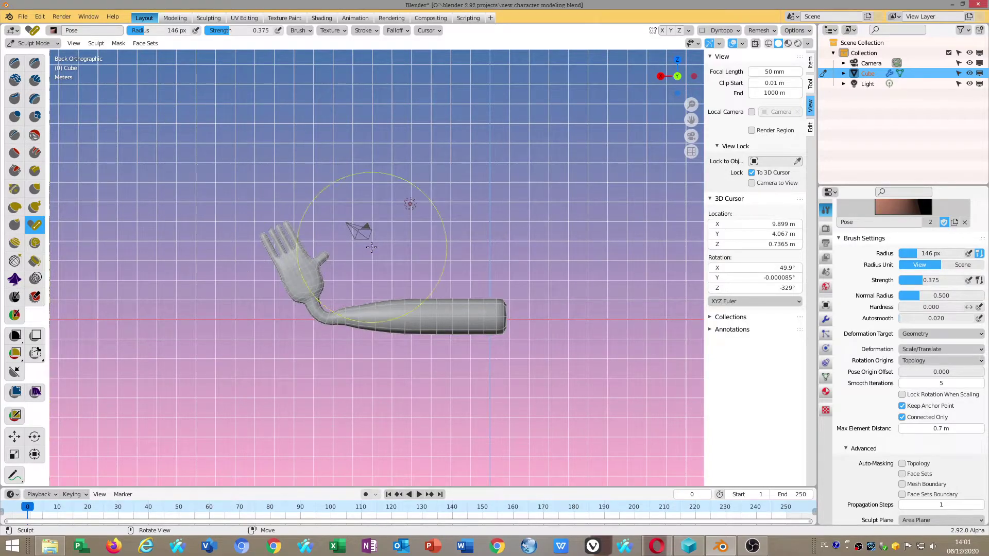
mouse_move(453, 320)
mouse_down()
mouse_move(493, 380)
mouse_move(474, 393)
mouse_move(489, 315)
mouse_move(484, 219)
mouse_up()
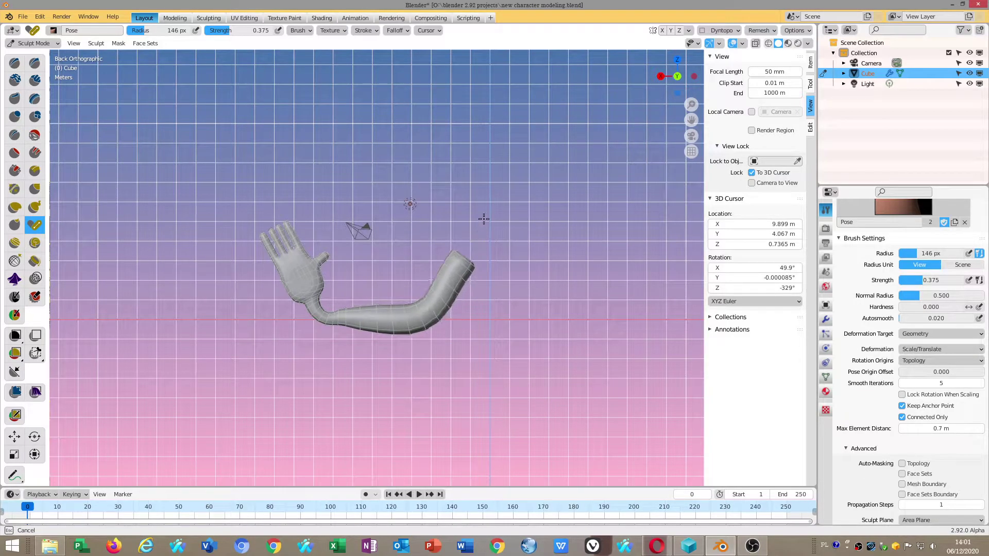
drag(483, 219, 361, 296)
scroll(361, 296, up, 2)
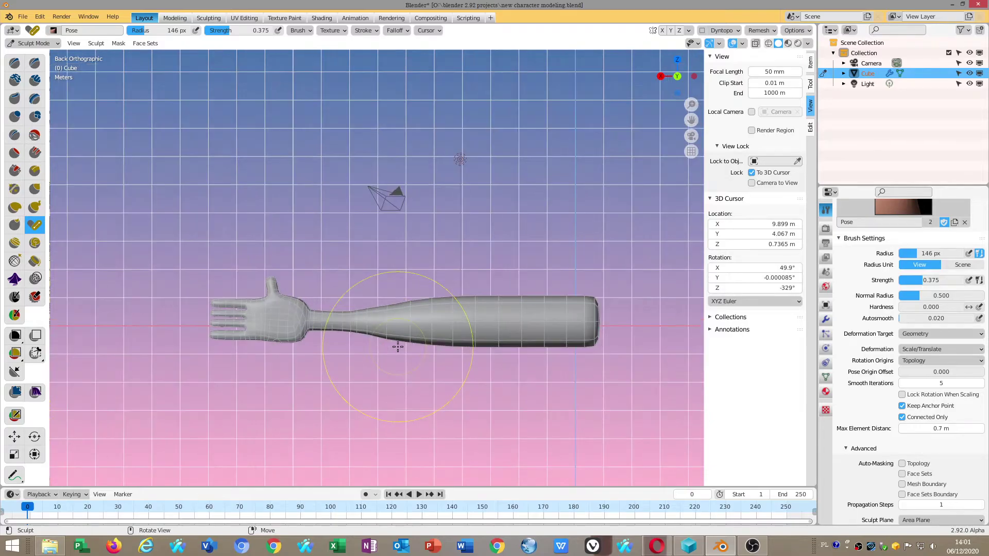
scroll(296, 308, up, 1)
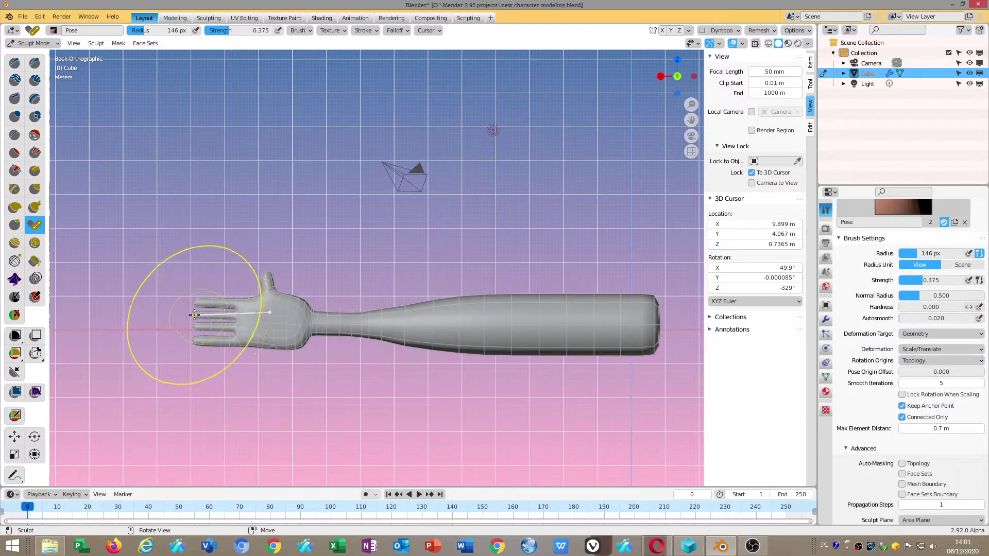
drag(194, 314, 216, 316)
scroll(234, 314, down, 2)
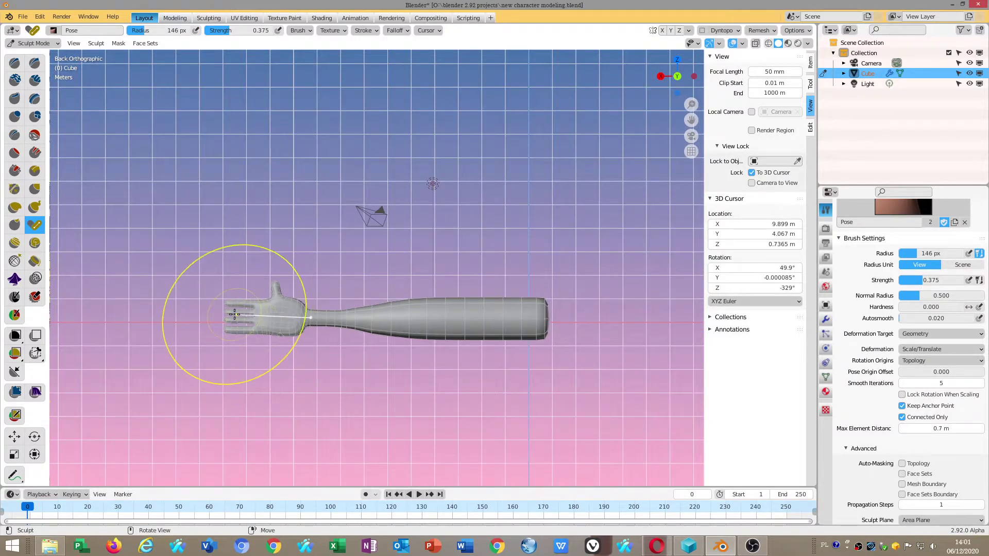
scroll(236, 314, down, 3)
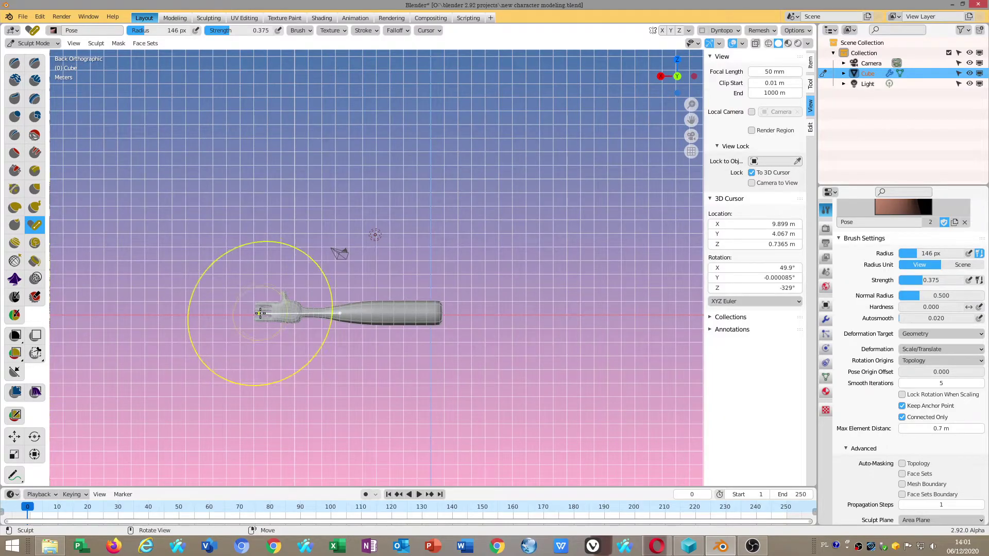
scroll(260, 313, up, 1)
scroll(247, 315, up, 2)
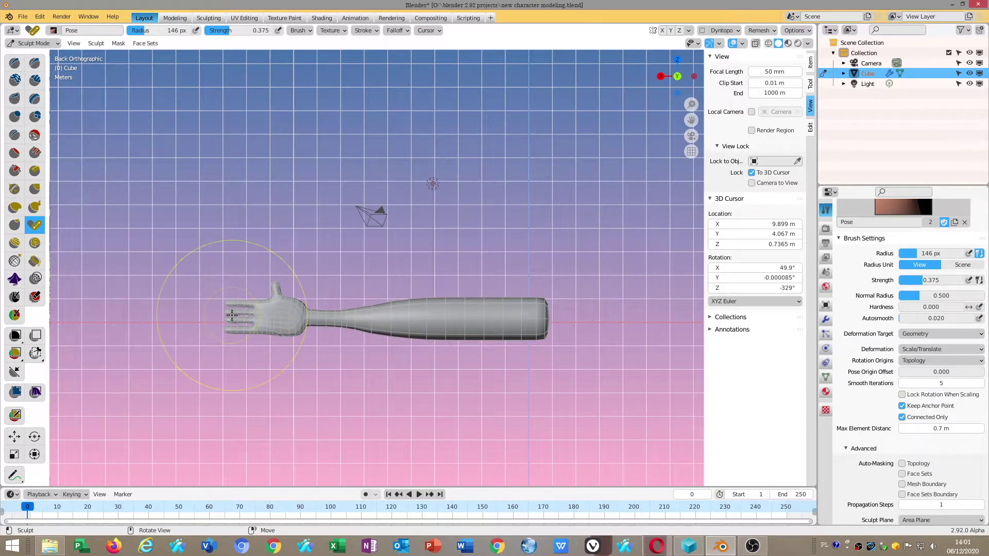
scroll(231, 315, down, 1)
mouse_move(240, 315)
mouse_down()
mouse_move(245, 351)
mouse_move(240, 315)
mouse_up()
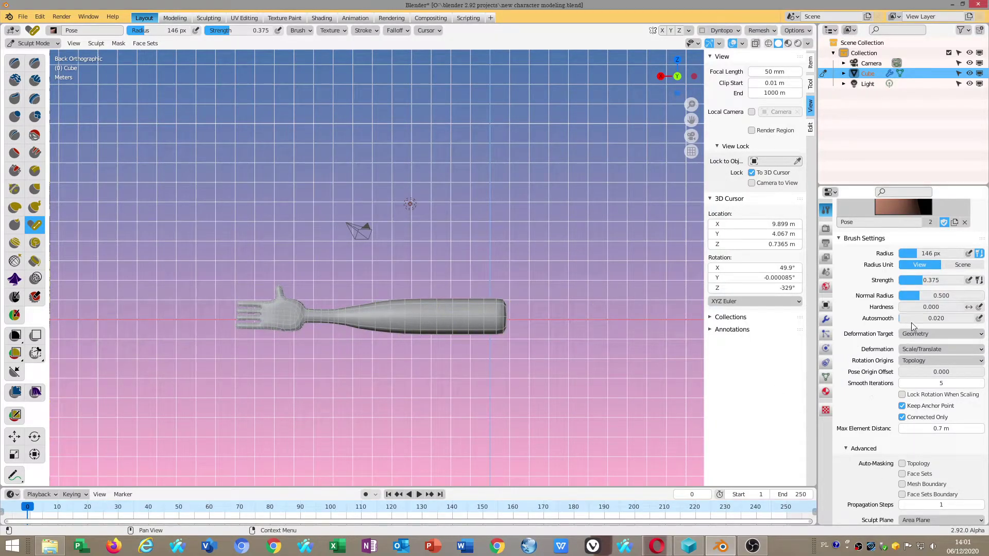
scroll(365, 309, up, 1)
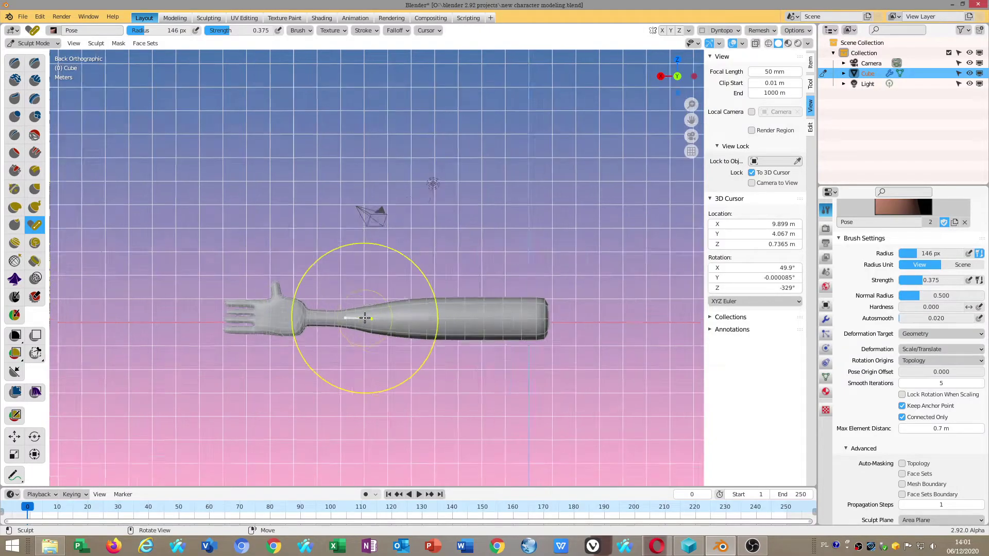
scroll(453, 331, up, 2)
scroll(560, 345, up, 1)
scroll(560, 346, down, 2)
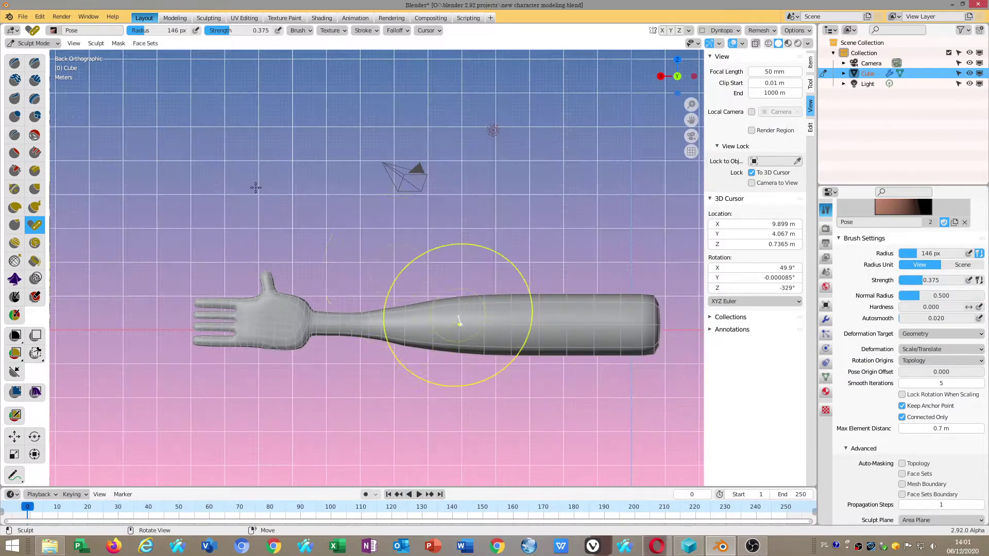
- In Object Mode, toggle the Multires modifier's viewport display to compare the arm
click(32, 44)
click(31, 64)
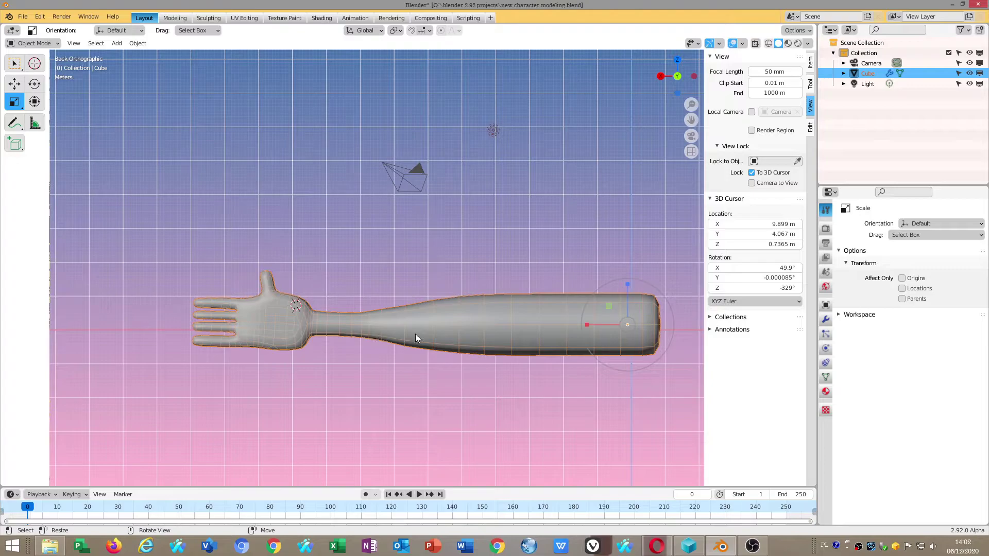
click(826, 319)
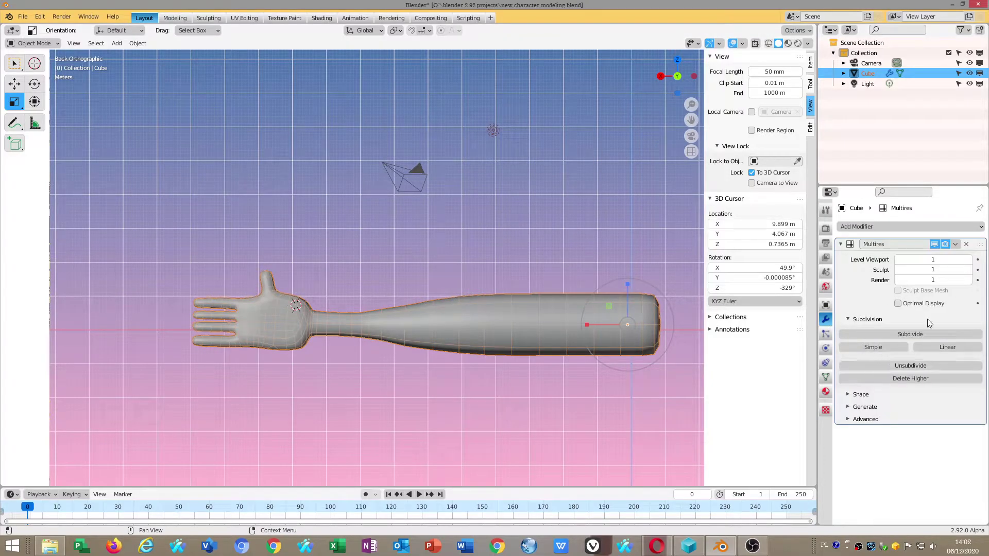
click(934, 244)
click(934, 244)
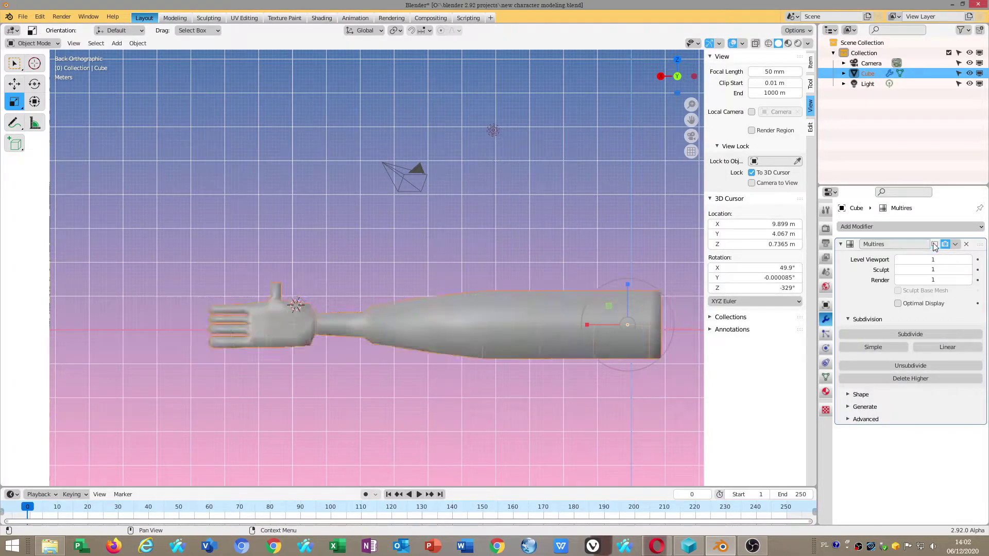
click(933, 244)
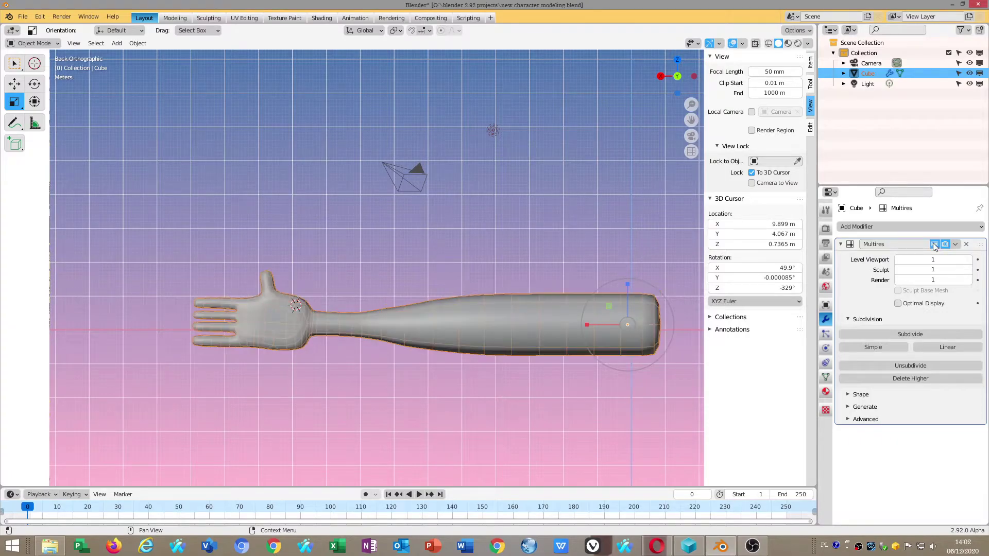
- Try a Multires subdivision, undo it to keep level 1, and return to Sculpt Mode
click(911, 335)
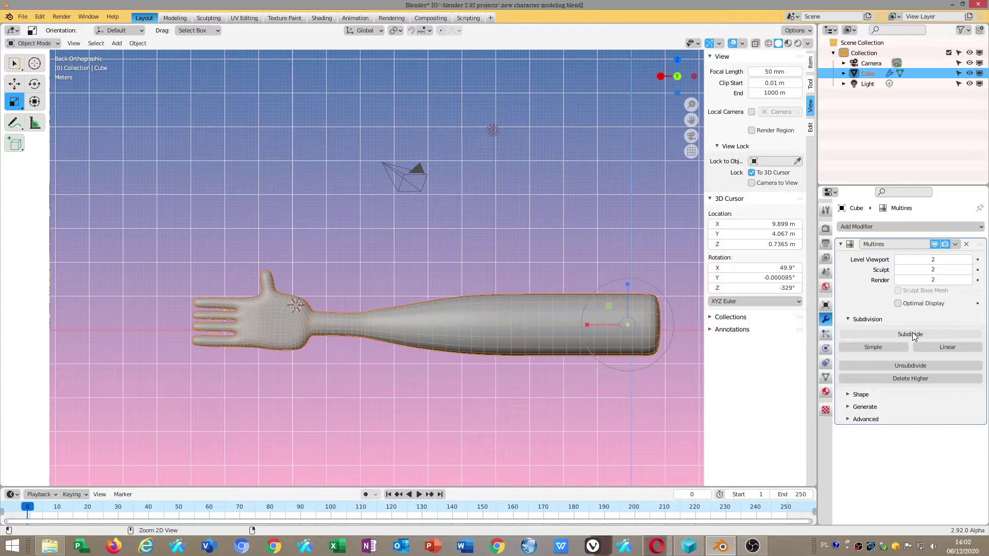
key(ctrl+z)
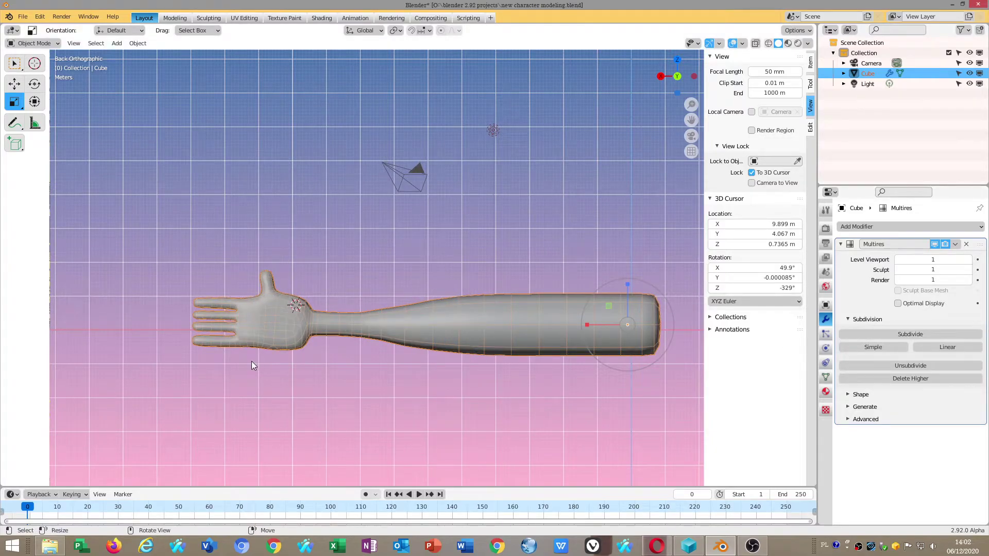
click(43, 46)
click(29, 78)
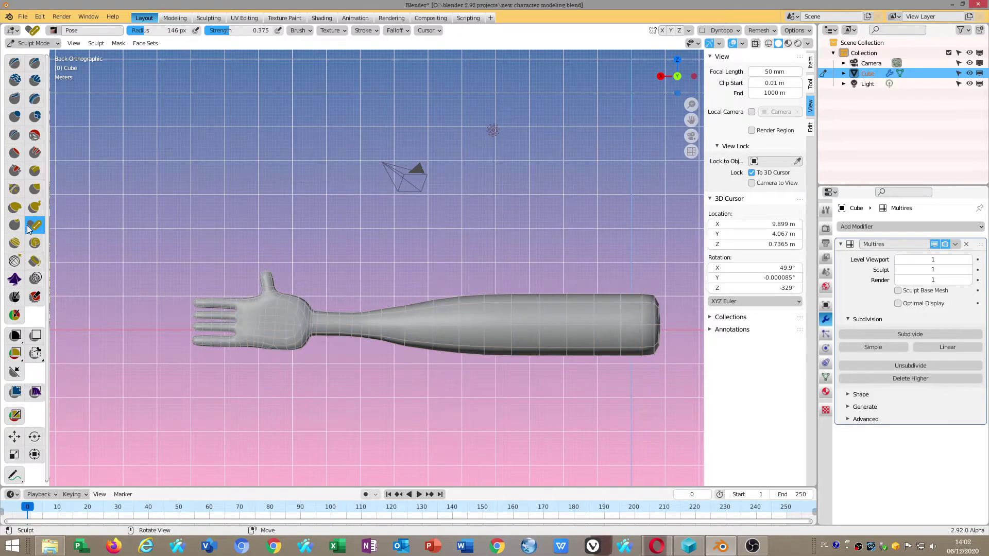
- Change the Pose brush Deformation type from Scale/Translate to Rotate/Twist
click(825, 210)
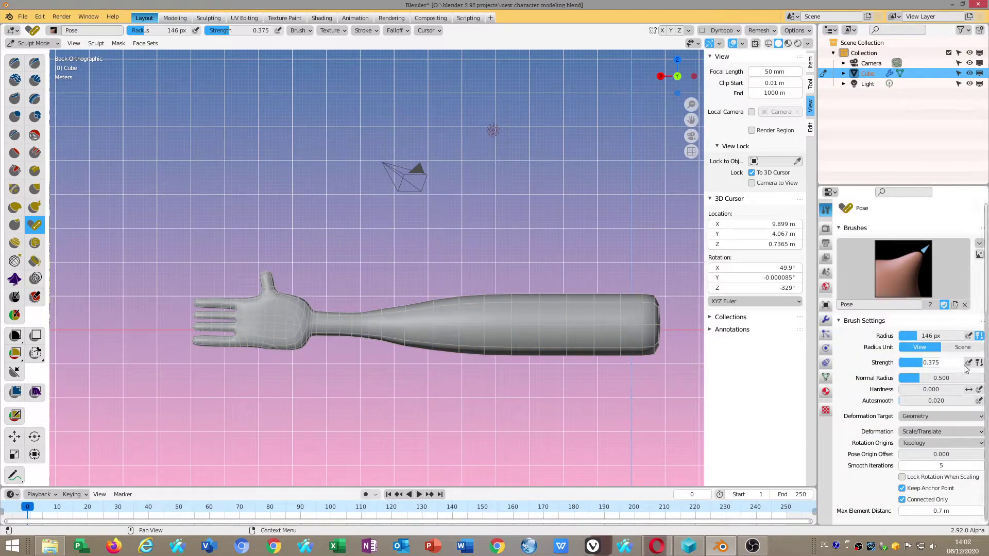
scroll(963, 365, down, 3)
click(927, 371)
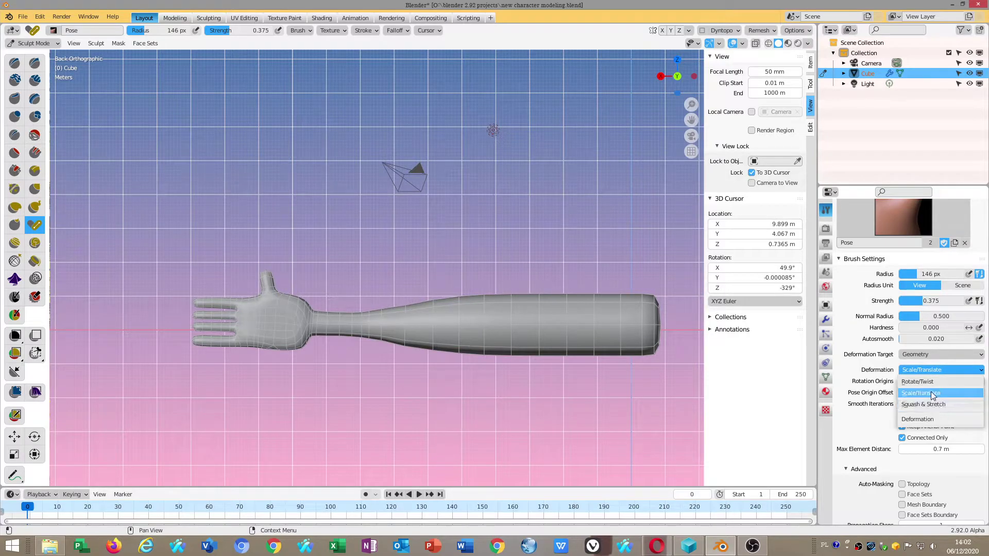
click(918, 381)
- Test Rotate/Twist bends on the wrist, then return to the straight back view
scroll(243, 318, down, 3)
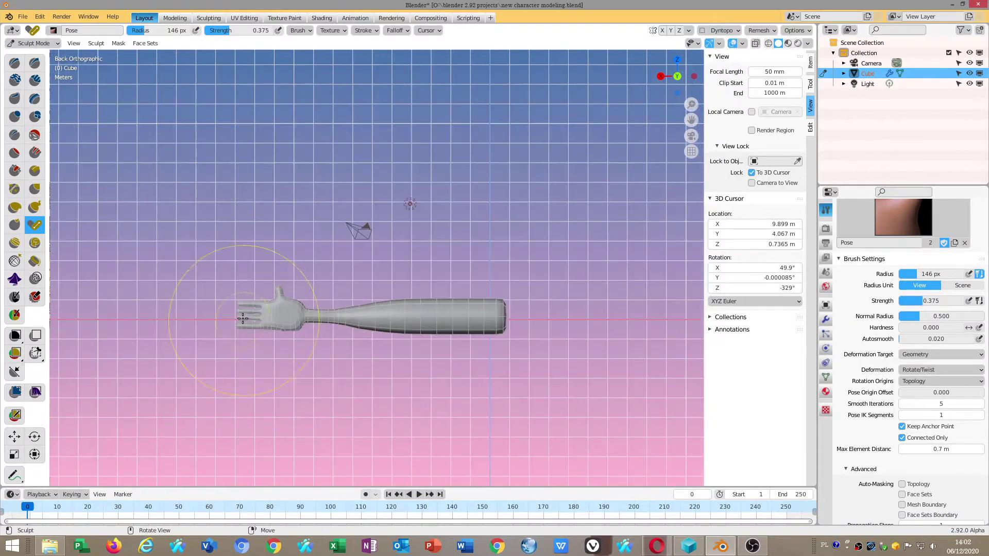
mouse_move(243, 319)
mouse_down()
mouse_move(305, 437)
mouse_move(409, 205)
mouse_move(357, 174)
mouse_up()
mouse_move(284, 193)
mouse_down()
mouse_move(217, 408)
mouse_move(243, 442)
mouse_move(174, 283)
mouse_move(187, 458)
mouse_move(225, 237)
mouse_move(236, 237)
mouse_move(221, 309)
mouse_up()
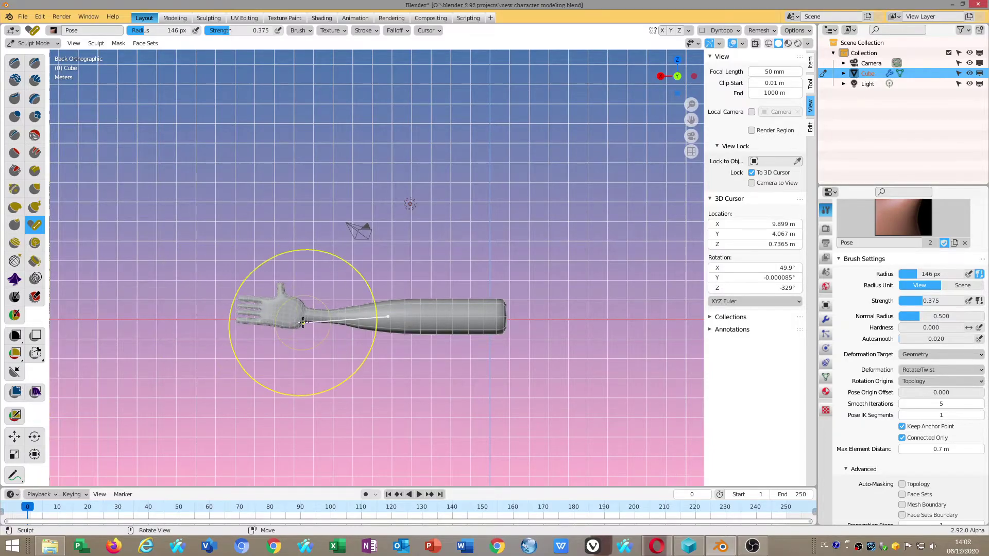
mouse_move(420, 320)
middle_down()
mouse_move(358, 404)
mouse_move(268, 324)
middle_up()
scroll(268, 323, up, 3)
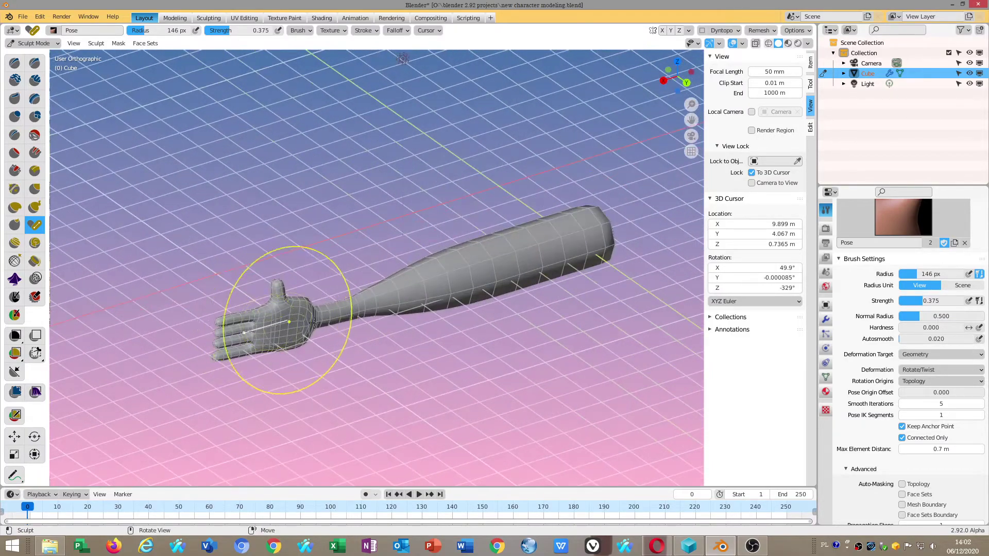
click(688, 81)
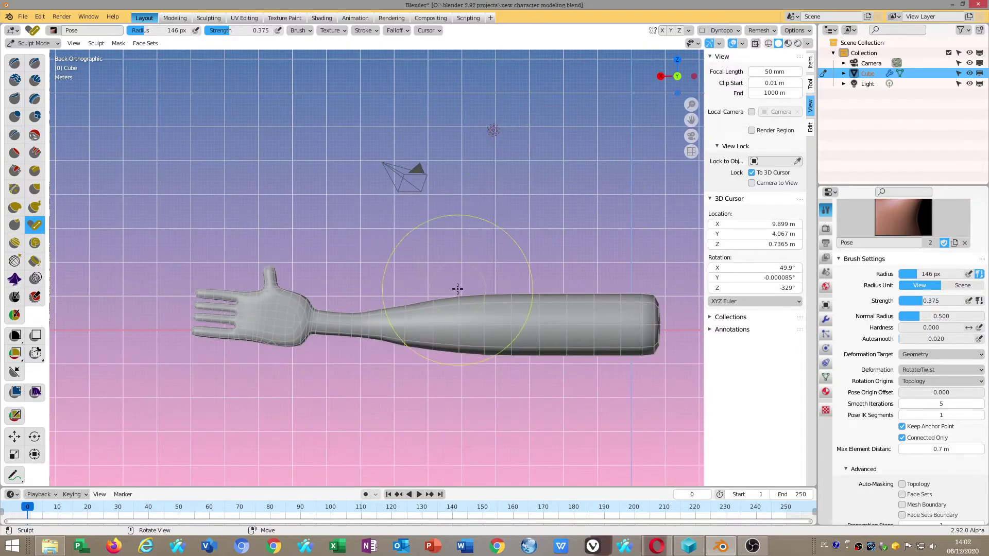
- Try forearm and wrist bends, undoing each, then test-pose the fingers
scroll(461, 281, down, 2)
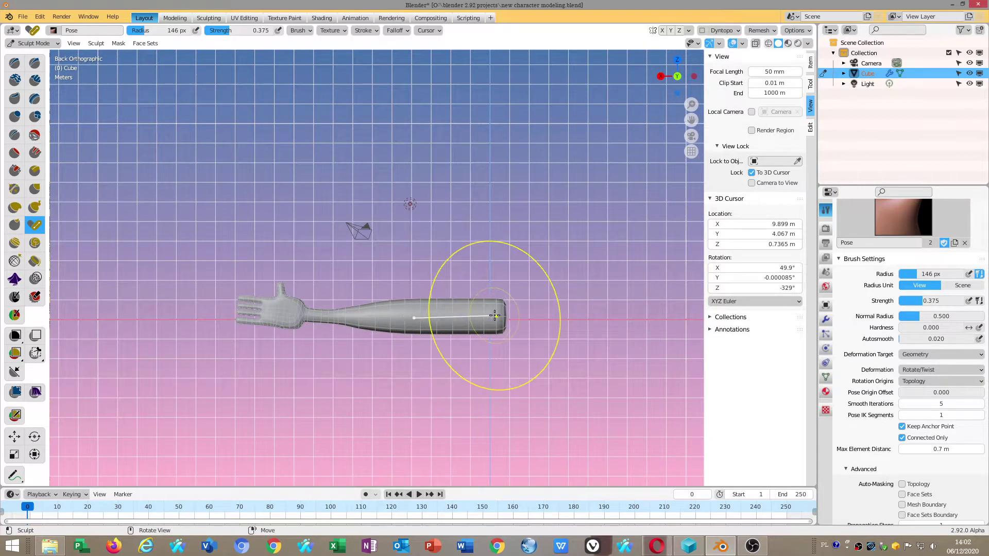
mouse_move(497, 315)
mouse_down()
mouse_move(467, 423)
mouse_move(434, 158)
mouse_up()
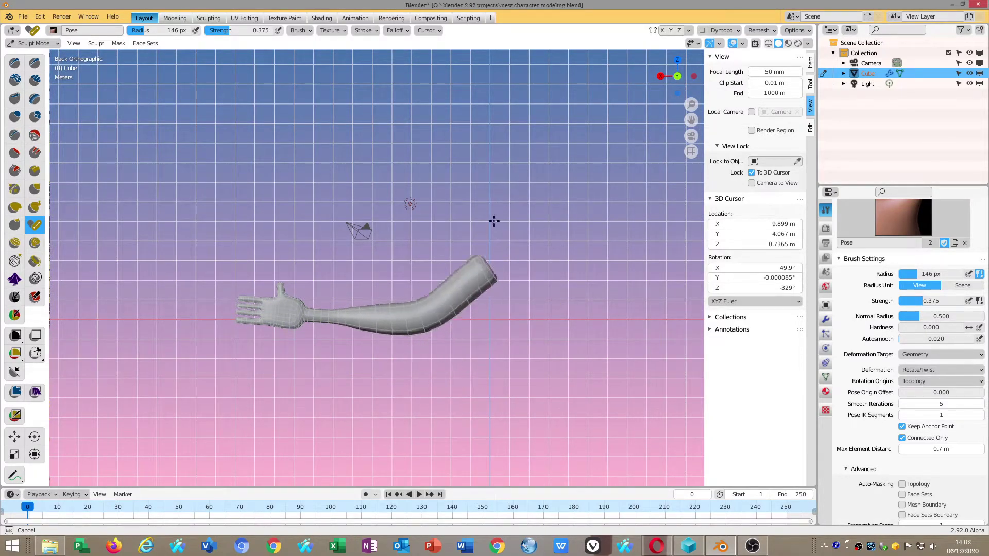
key(ctrl+z)
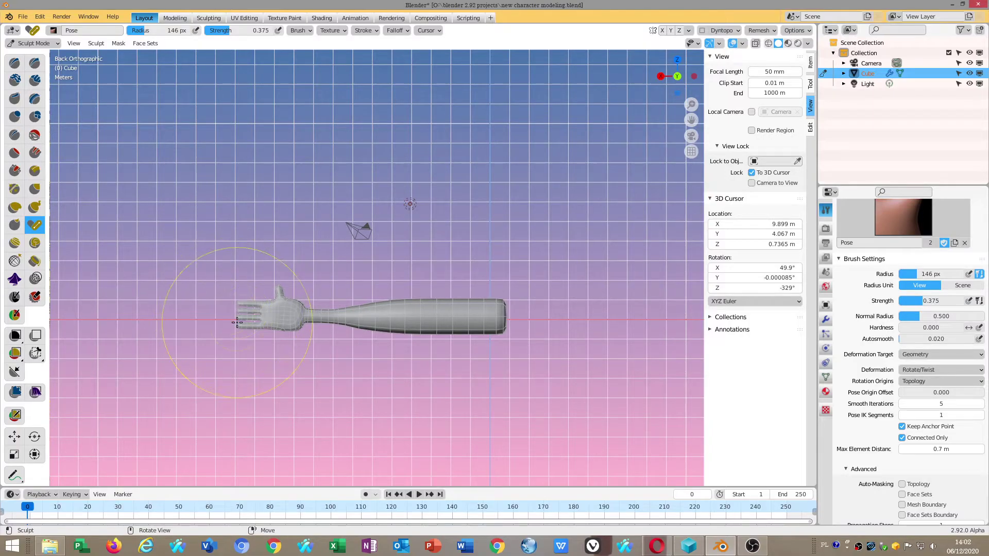
mouse_move(245, 313)
mouse_down()
mouse_move(258, 391)
mouse_move(282, 419)
mouse_move(255, 210)
mouse_move(314, 178)
mouse_up()
scroll(340, 299, up, 3)
scroll(364, 300, up, 3)
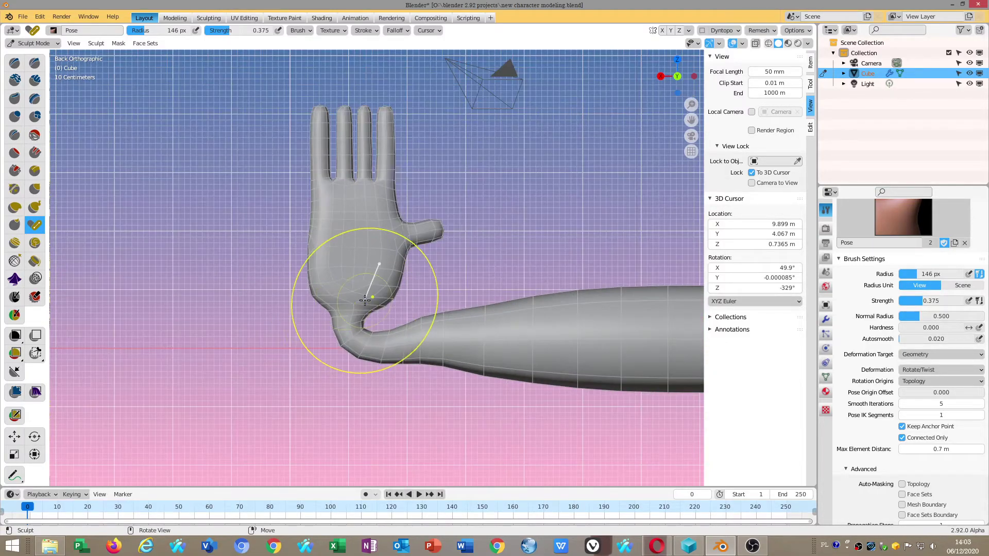
key(ctrl+z)
scroll(401, 242, down, 3)
scroll(410, 267, down, 2)
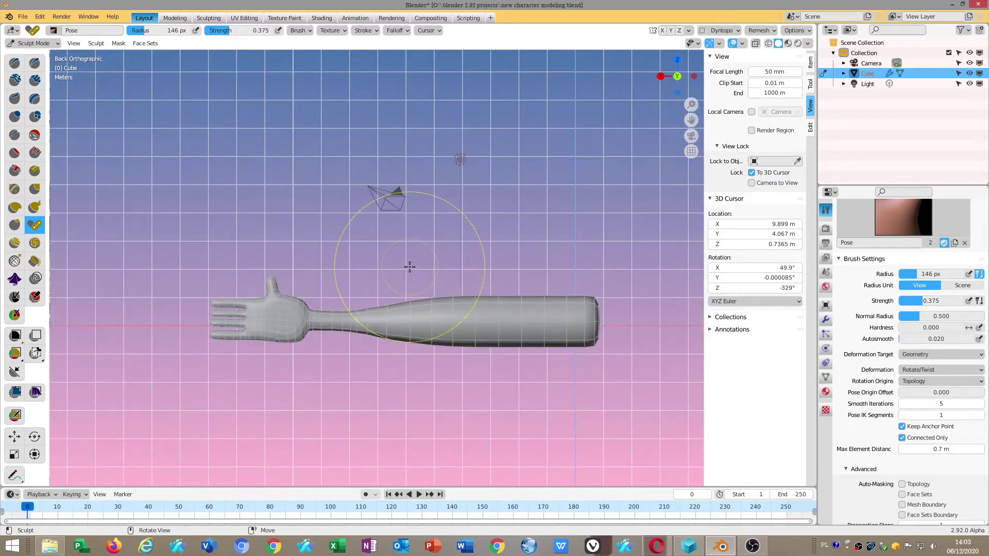
shift+middle_drag(569, 313, 556, 320)
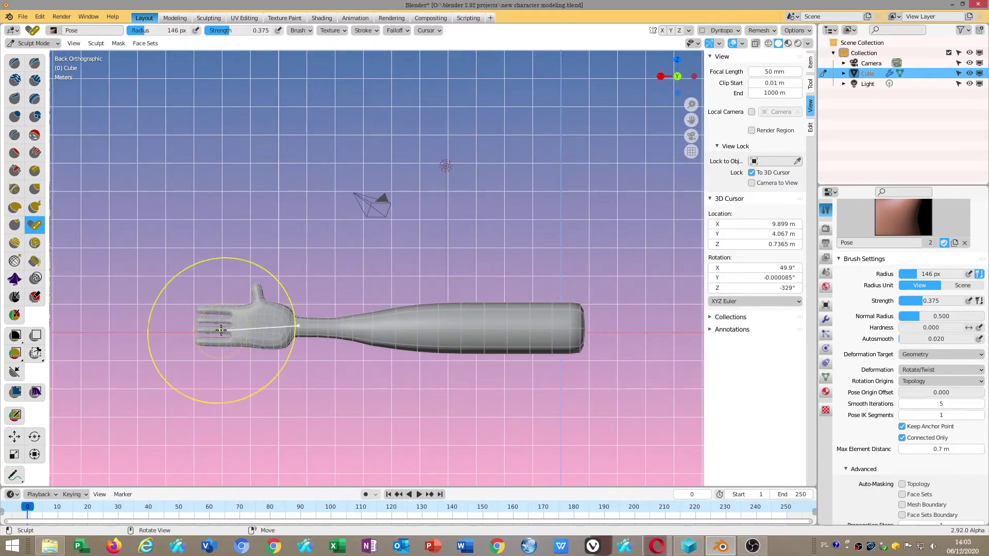
- Show and dismiss the splash screen, then bend the fingers up and back
click(22, 16)
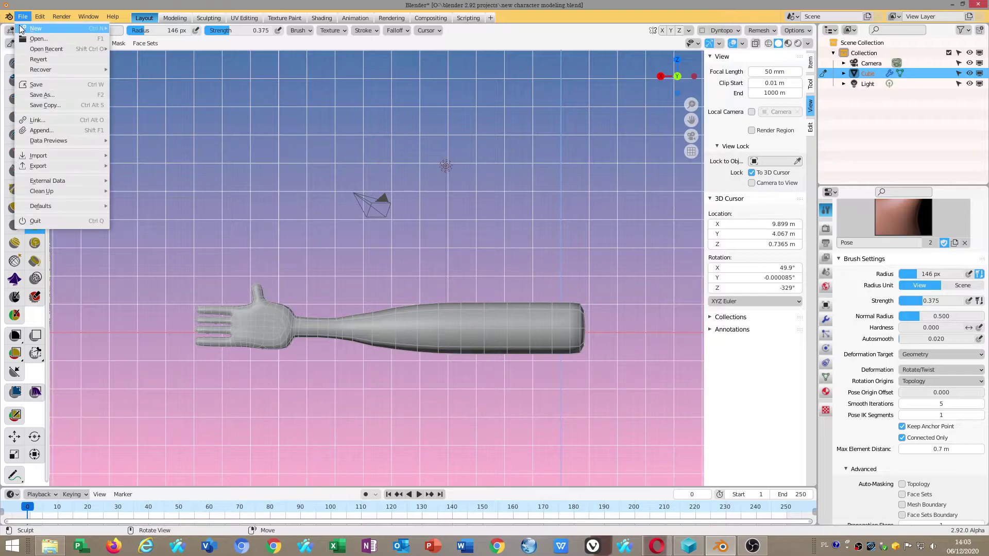
click(23, 30)
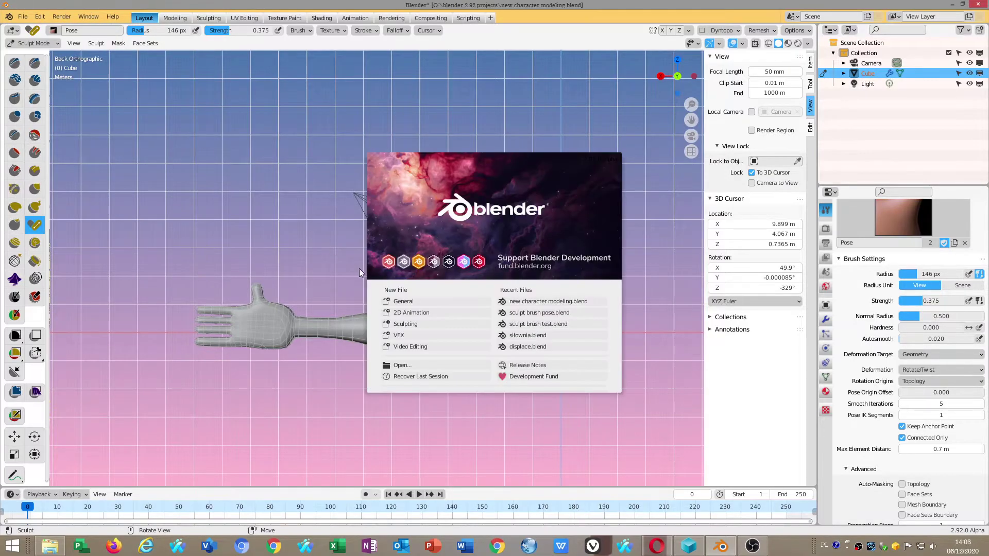
click(487, 245)
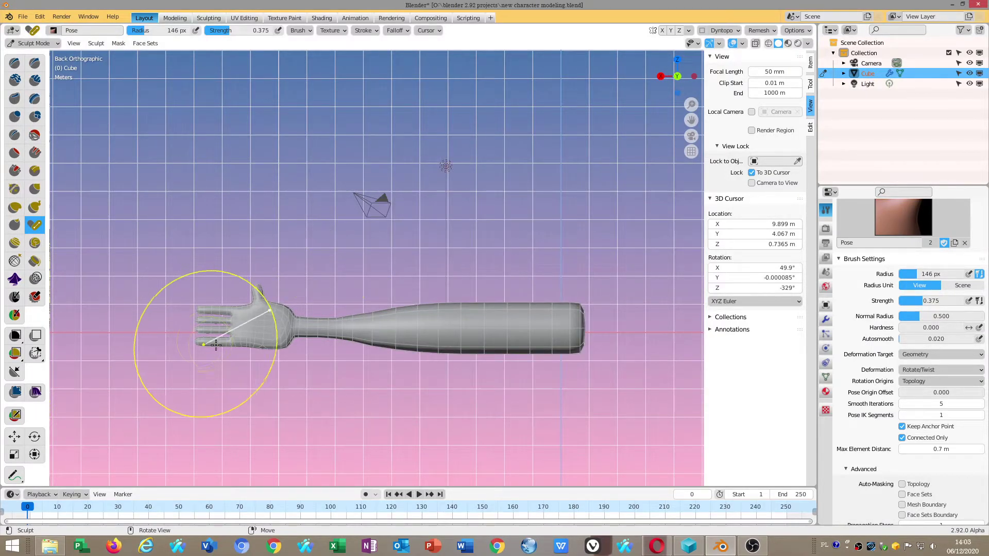
mouse_move(203, 327)
mouse_down()
mouse_move(209, 287)
mouse_move(174, 244)
mouse_up()
scroll(959, 449, down, 8)
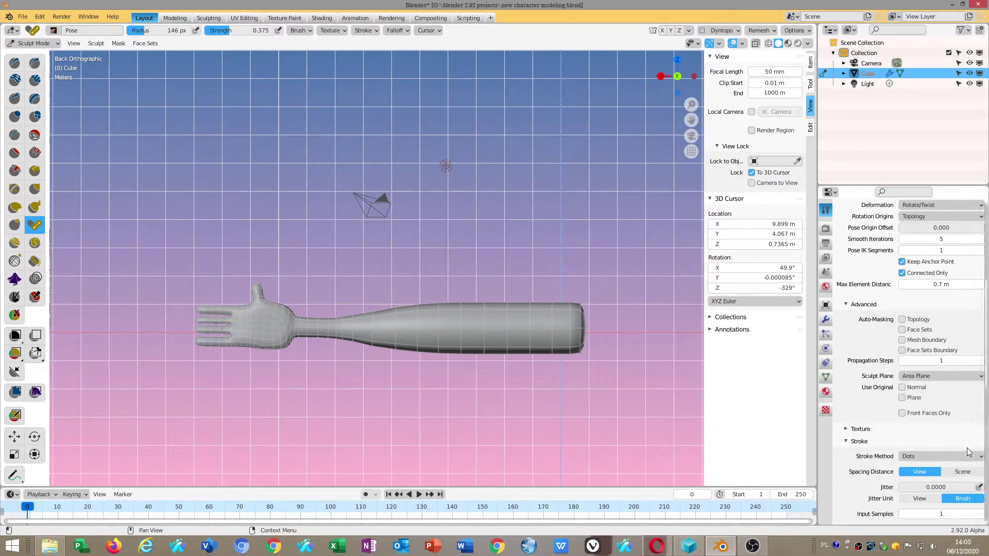
scroll(959, 450, down, 2)
scroll(955, 459, down, 3)
scroll(949, 466, down, 3)
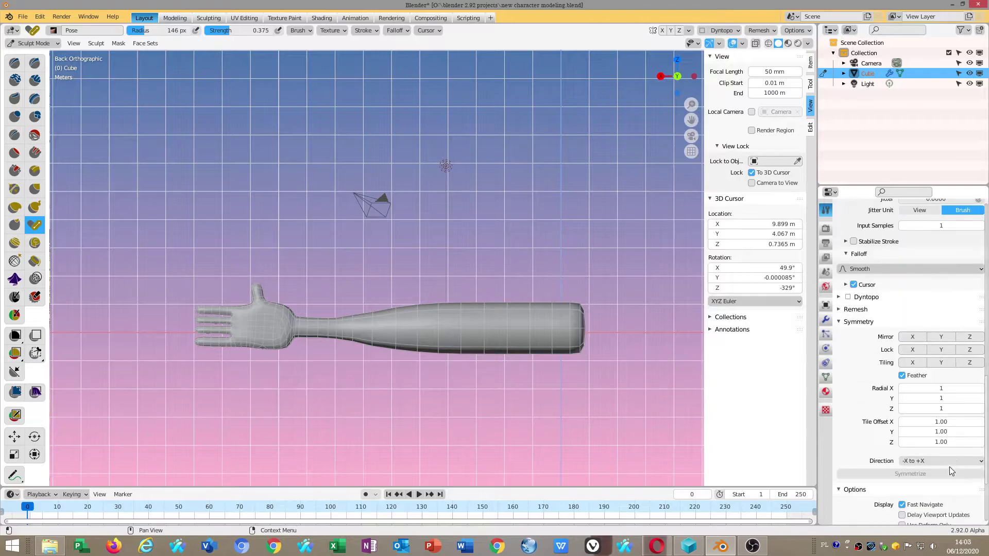
scroll(949, 468, down, 3)
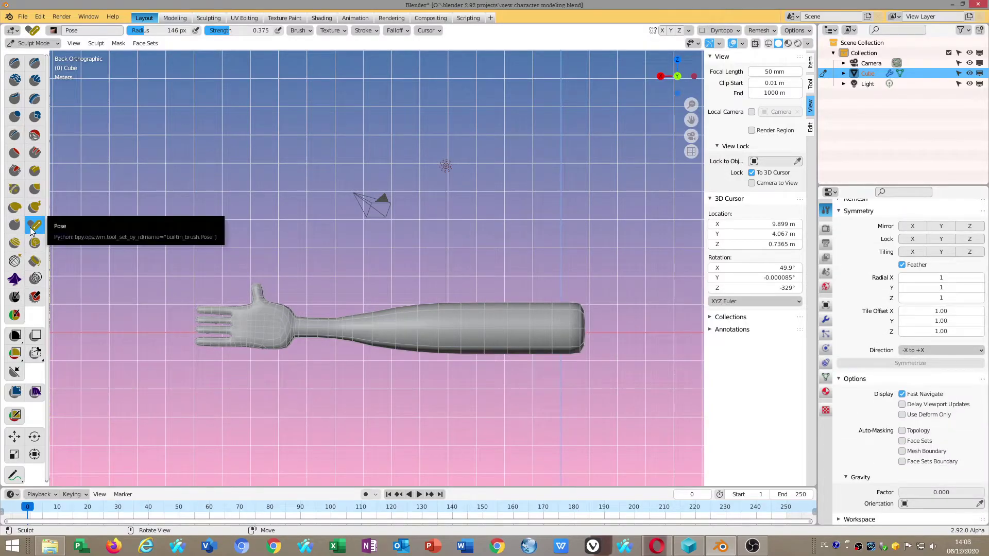
- Try a Grab stroke pulling the thumb up, then switch back to the Pose brush
click(35, 193)
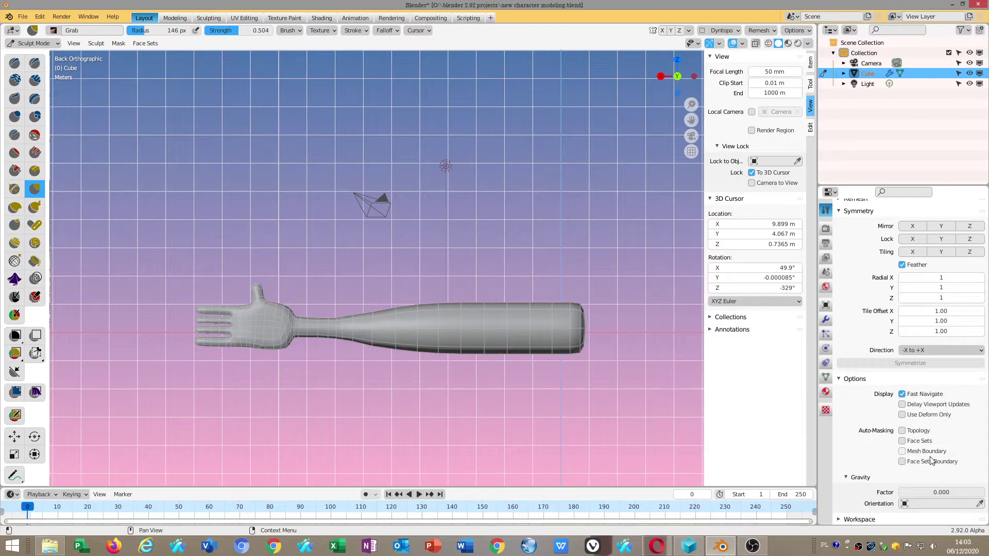
scroll(932, 459, up, 1)
scroll(932, 458, up, 12)
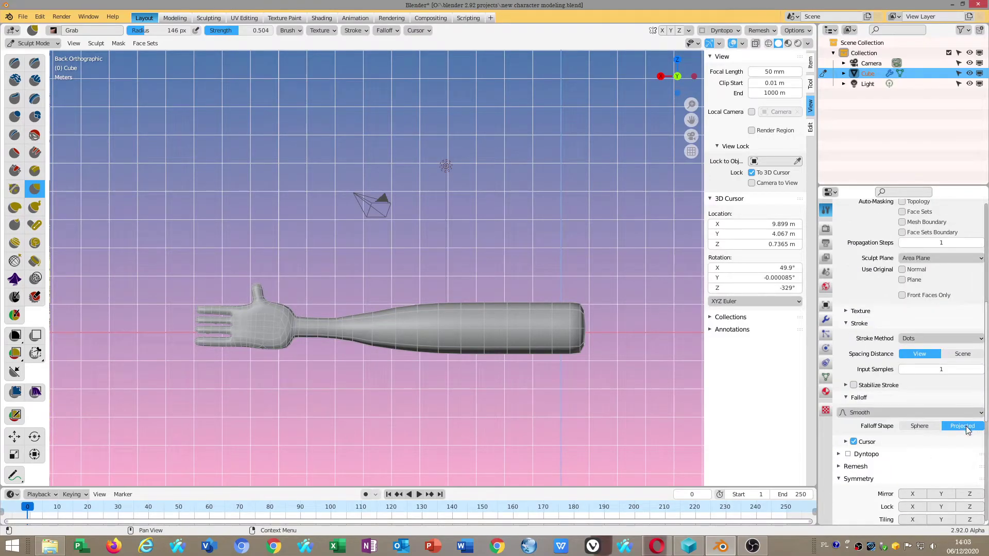
mouse_move(259, 290)
mouse_down()
mouse_move(264, 271)
mouse_move(262, 283)
mouse_up()
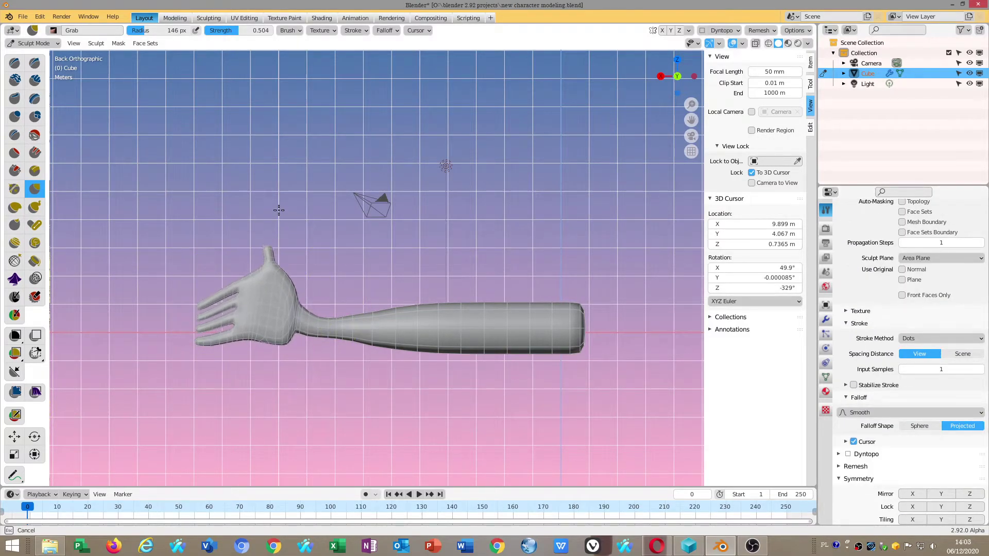
click(34, 224)
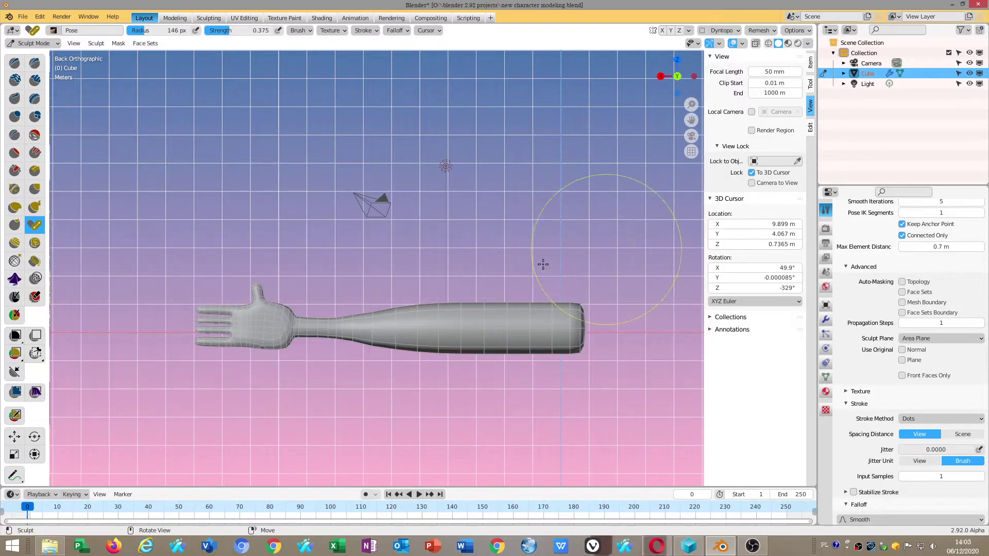
- Scroll through the Pose brush settings to review its auto-masking options
scroll(859, 438, down, 3)
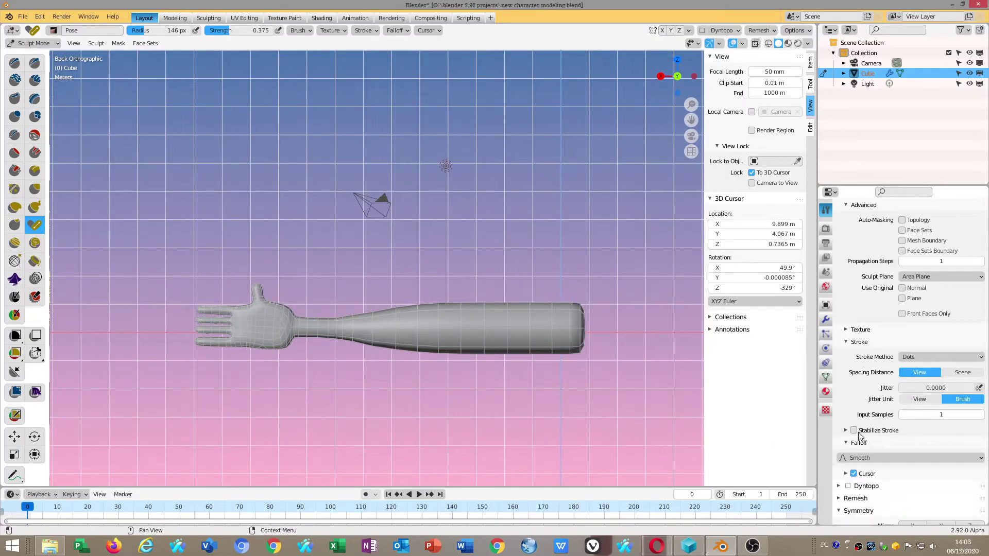
scroll(855, 448, up, 3)
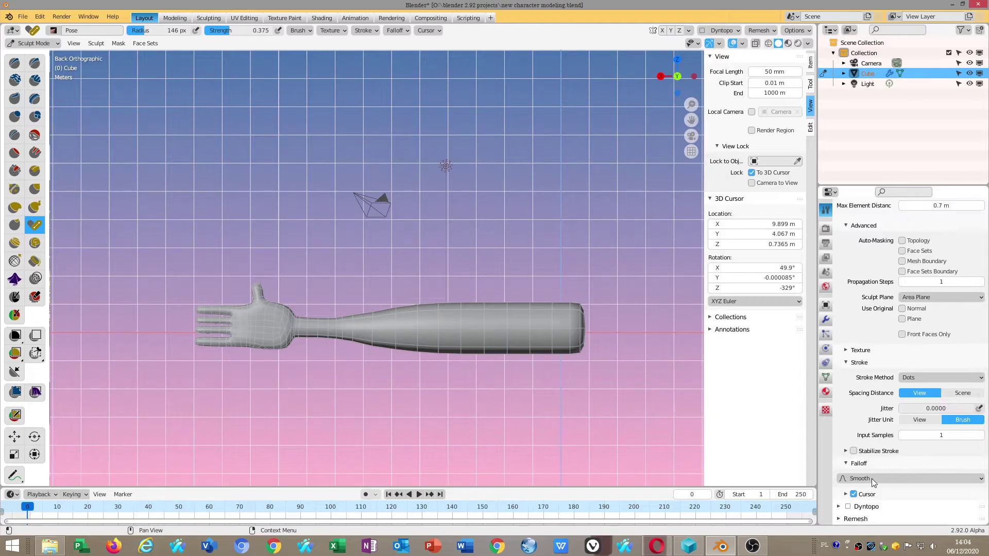
scroll(870, 486, up, 6)
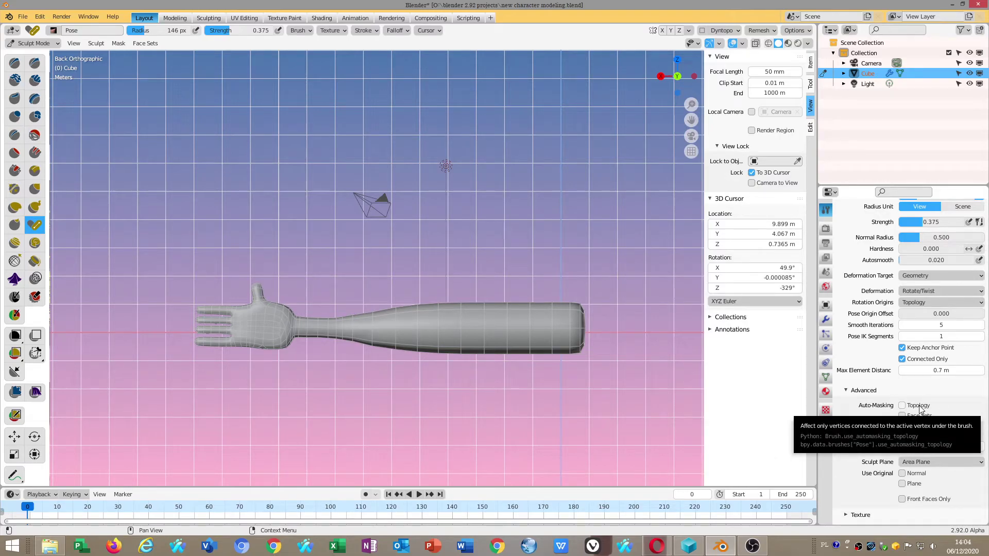
- In Edit Mode, lasso-select all hand vertices with X-Ray on, then turn X-Ray off
click(33, 43)
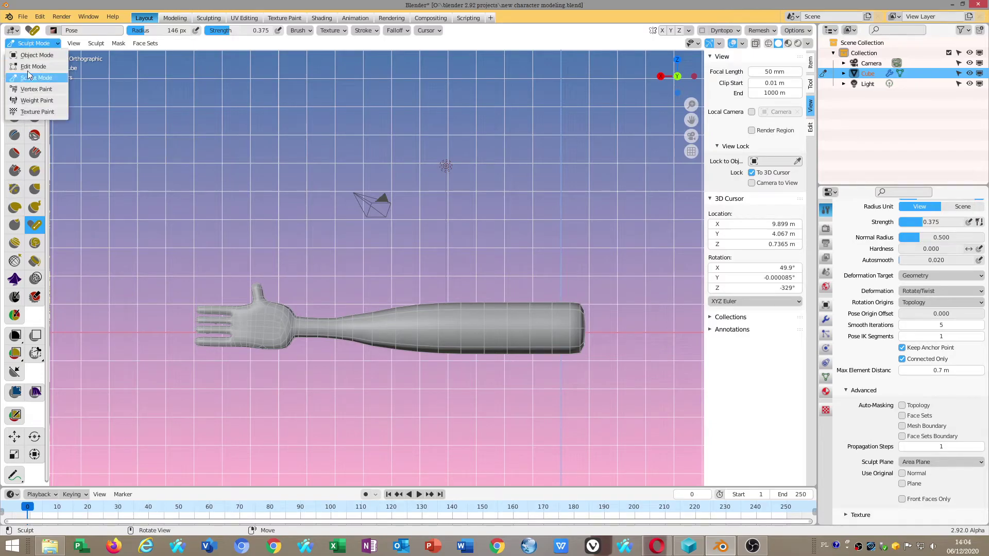
click(29, 63)
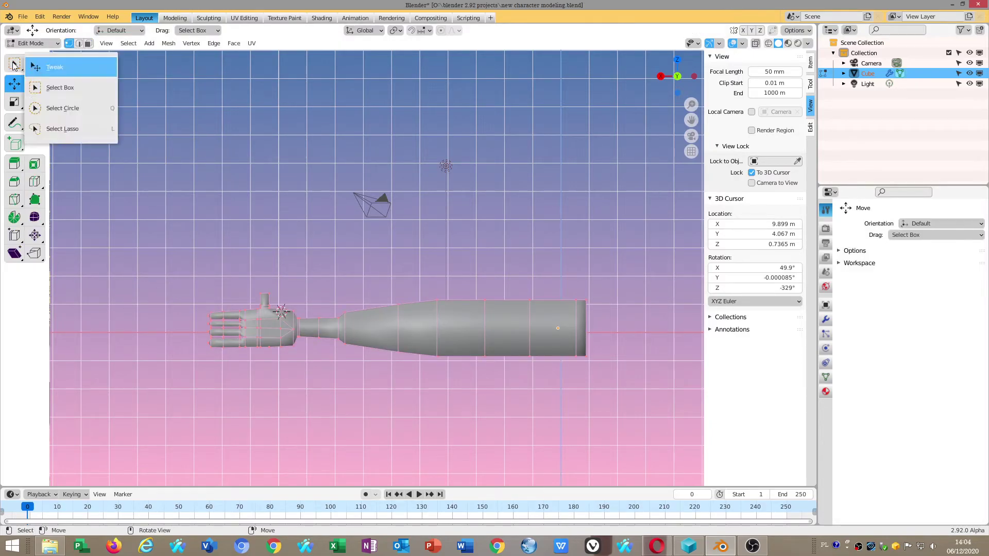
drag(12, 63, 46, 128)
drag(236, 263, 250, 253)
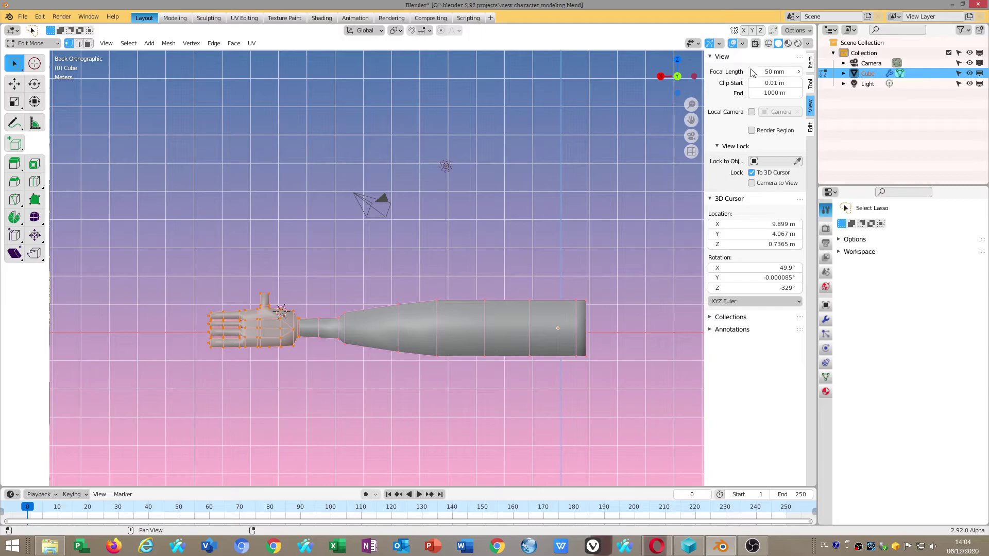
click(757, 45)
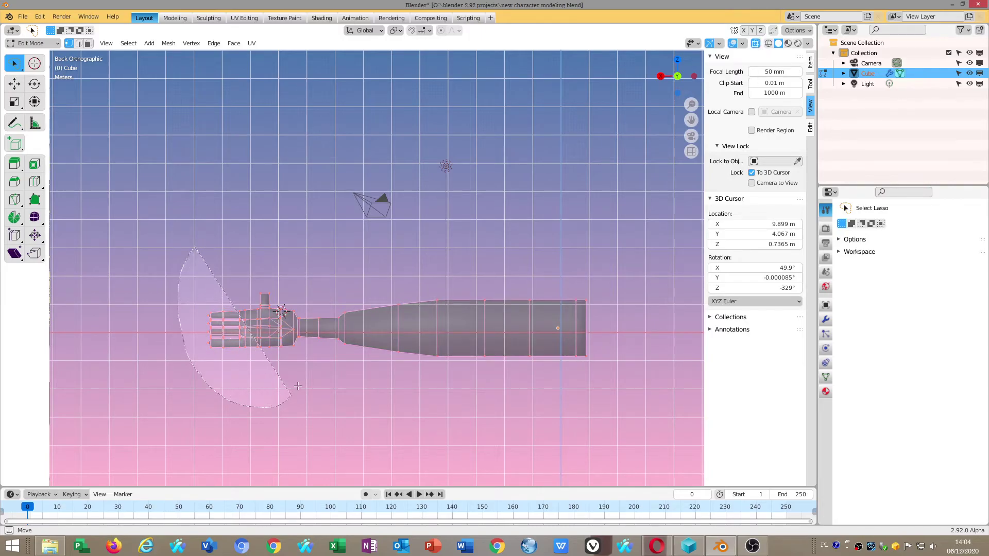
drag(180, 278, 269, 235)
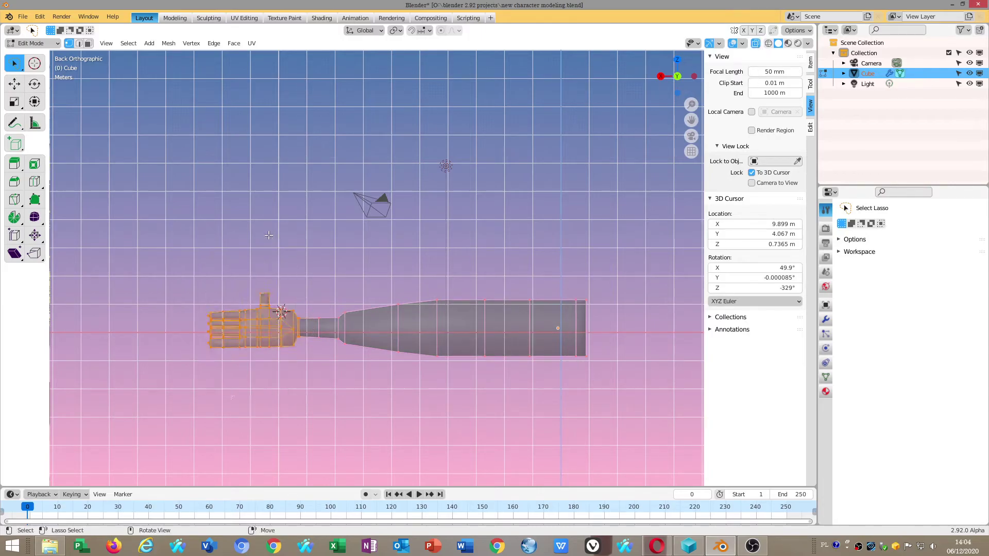
click(756, 45)
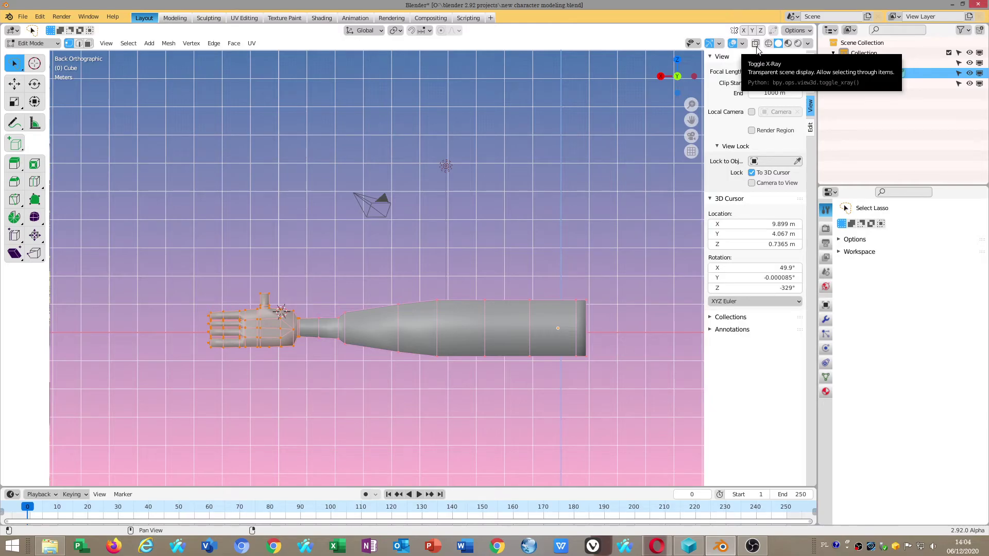
click(36, 43)
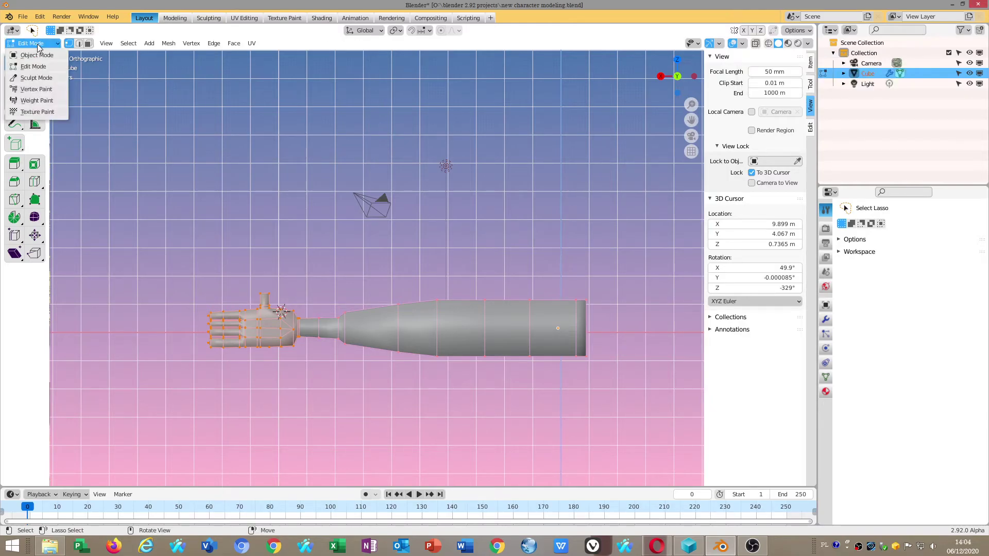
- Return to Sculpt Mode and enable Topology auto-masking on the Pose brush
click(42, 78)
scroll(947, 454, down, 5)
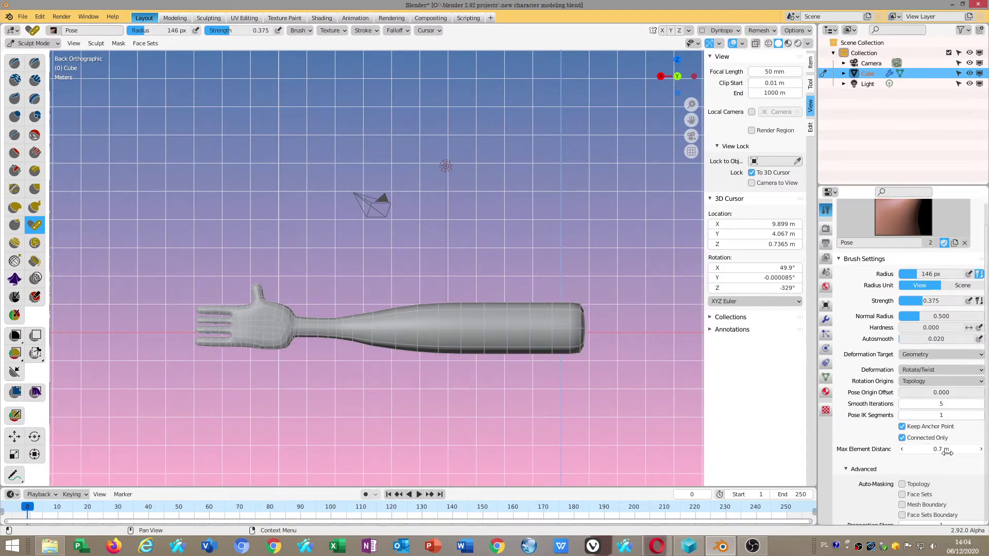
scroll(947, 454, down, 5)
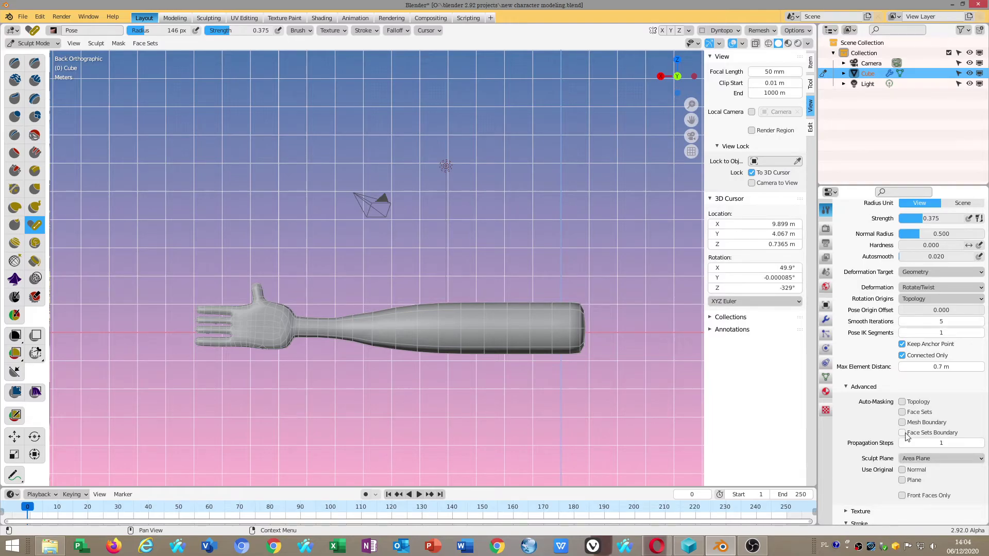
scroll(905, 432, down, 3)
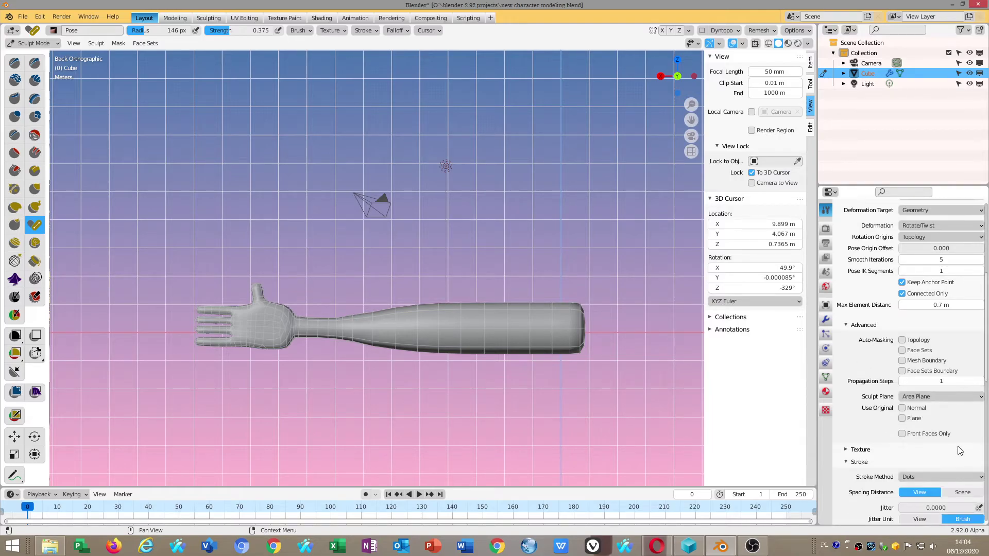
click(928, 340)
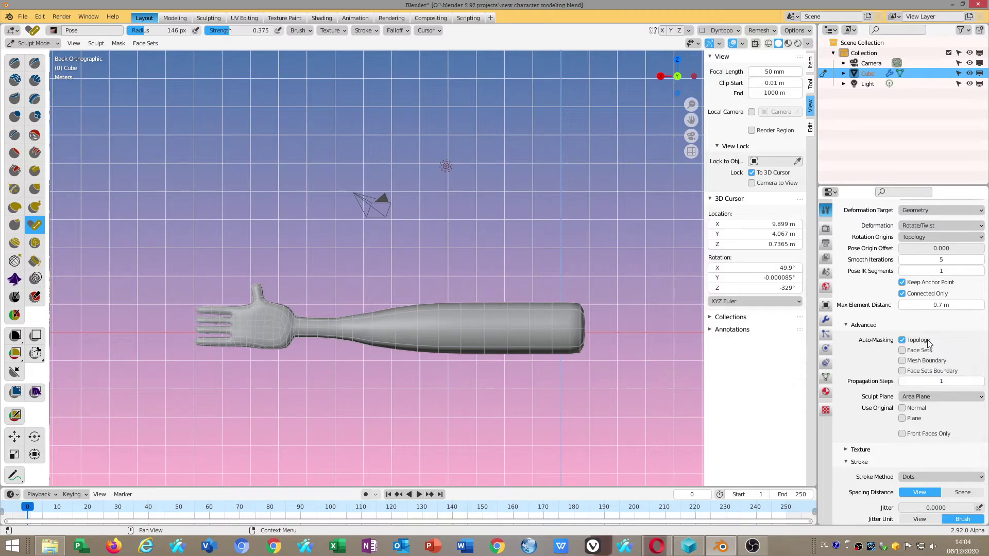
- Test-bend the wrist and forearm with the auto-masked Pose brush
mouse_move(211, 314)
mouse_down()
mouse_move(254, 395)
mouse_move(189, 293)
mouse_move(207, 323)
mouse_up()
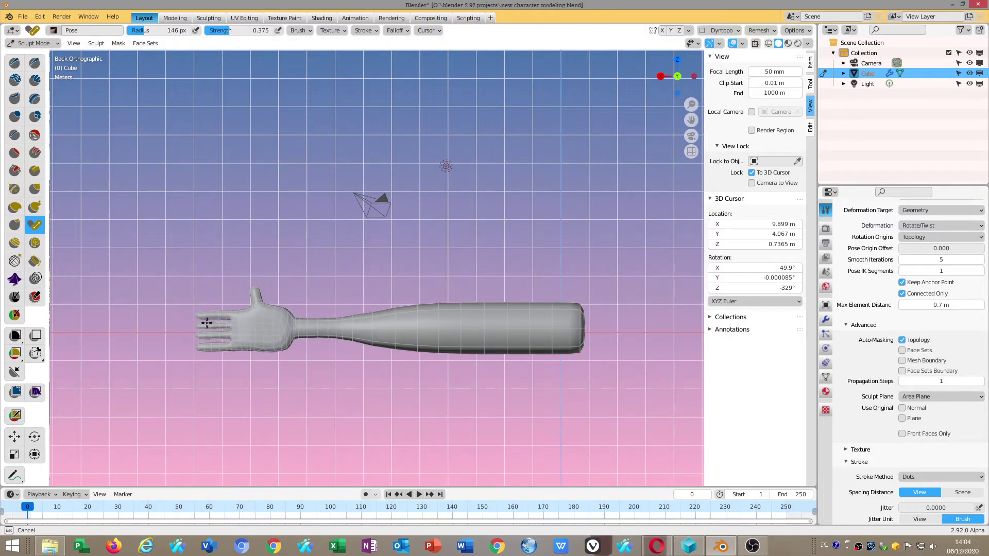
drag(412, 328, 428, 324)
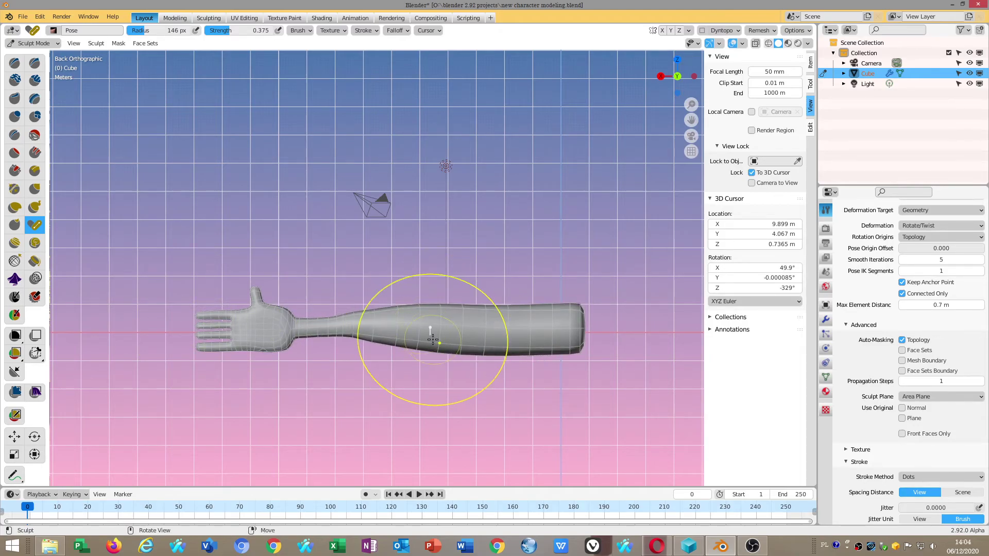
mouse_move(491, 328)
mouse_down()
mouse_move(487, 317)
mouse_move(576, 333)
mouse_up()
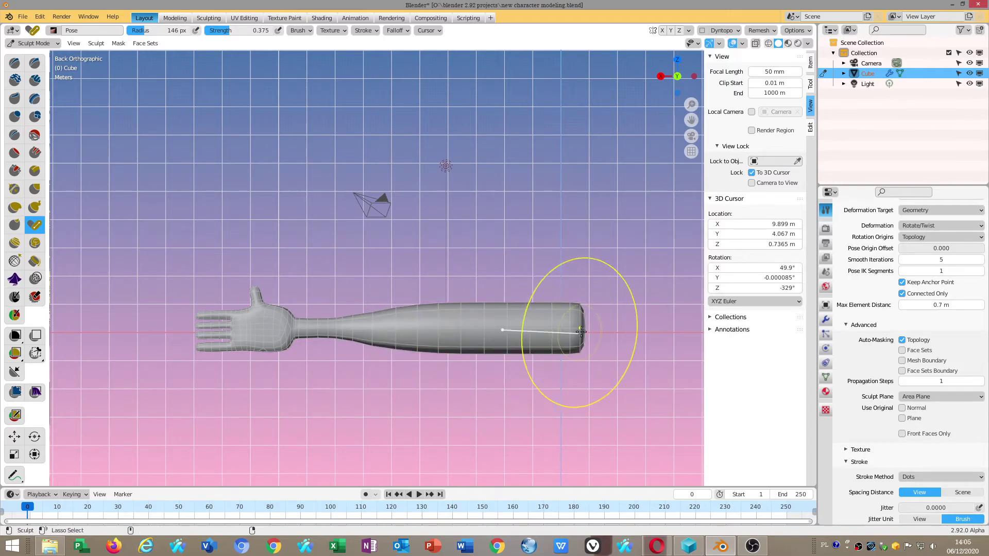
scroll(577, 333, down, 3)
shift+middle_drag(492, 304, 453, 322)
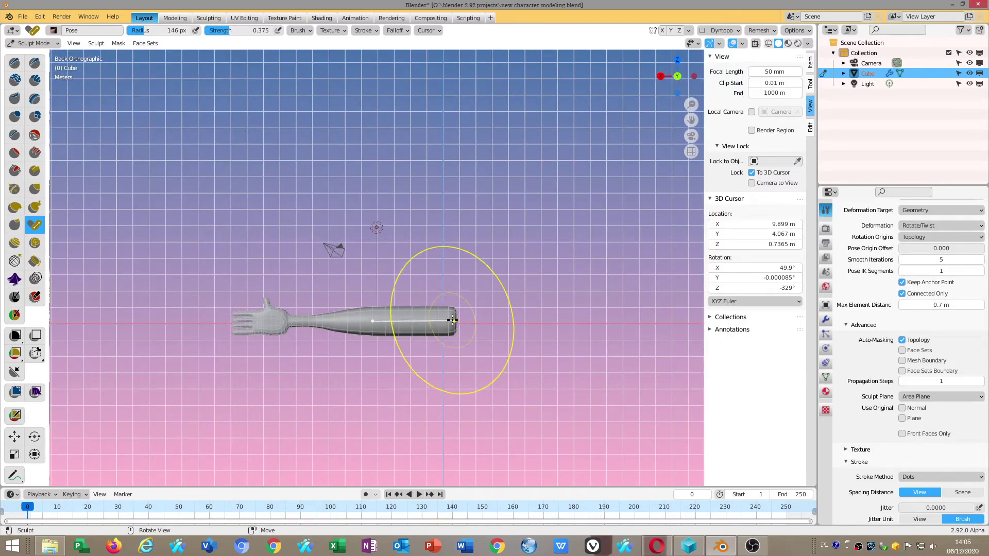
mouse_move(452, 322)
mouse_down()
mouse_move(452, 343)
mouse_move(452, 325)
mouse_move(414, 302)
mouse_move(428, 301)
mouse_up()
scroll(380, 329, up, 2)
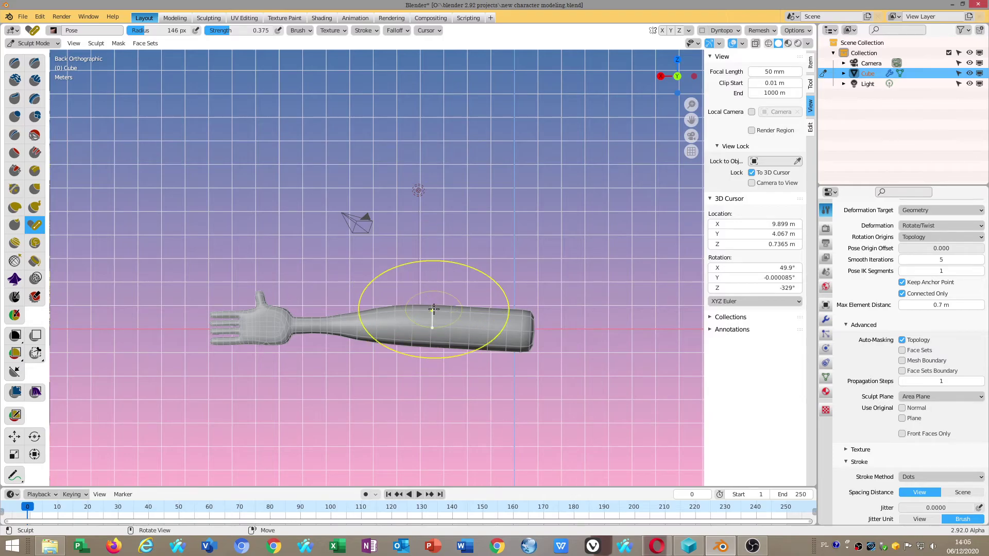
- Bend the arm into an S-curve and twist the hand downward
mouse_move(429, 304)
mouse_down()
mouse_move(441, 359)
mouse_move(433, 309)
mouse_up()
scroll(286, 335, up, 2)
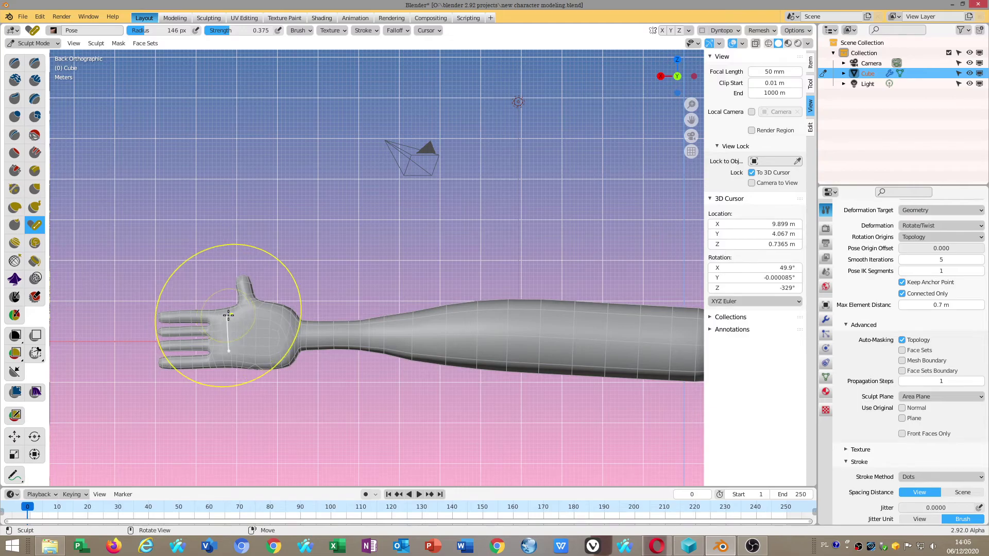
mouse_move(229, 324)
mouse_down()
mouse_move(217, 364)
mouse_move(304, 375)
mouse_up()
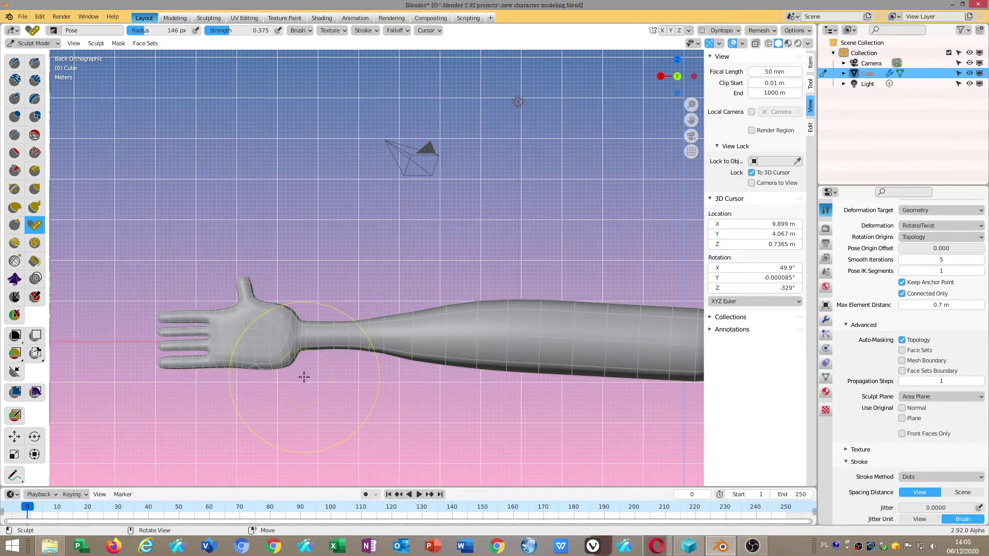
scroll(418, 384, down, 3)
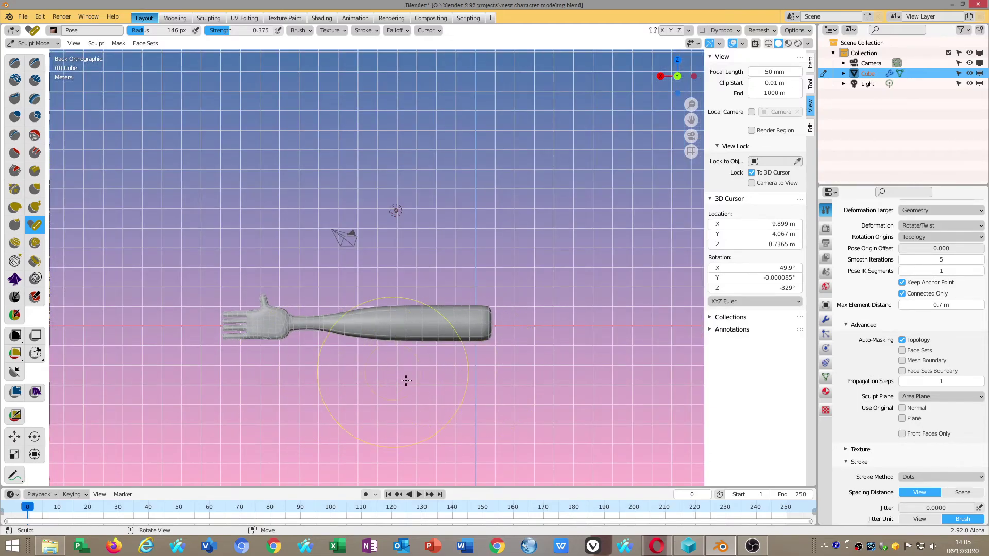
scroll(404, 379, up, 1)
scroll(289, 304, up, 2)
- Switch the arm mesh back to Object Mode and zoom the viewport in and out
click(34, 43)
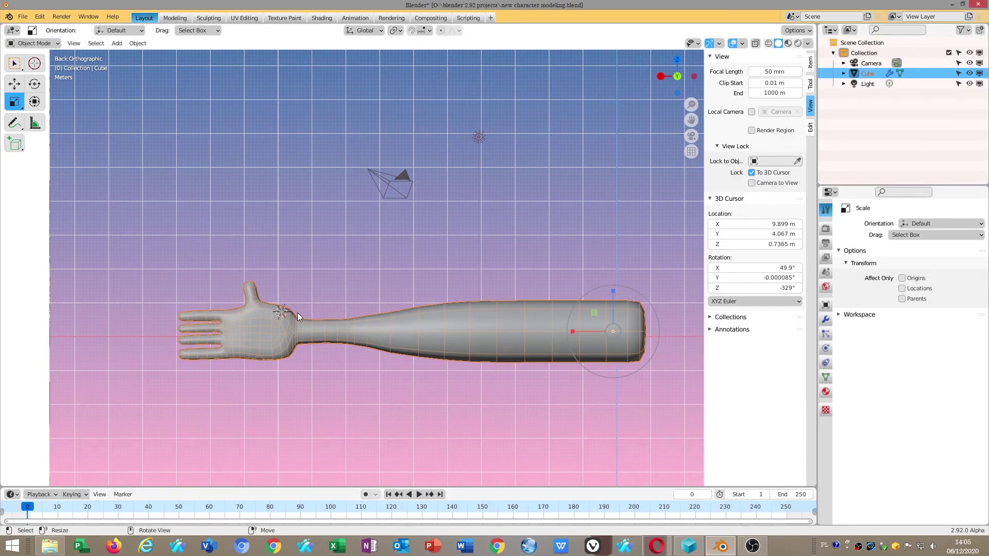
scroll(309, 342, up, 3)
scroll(325, 342, down, 2)
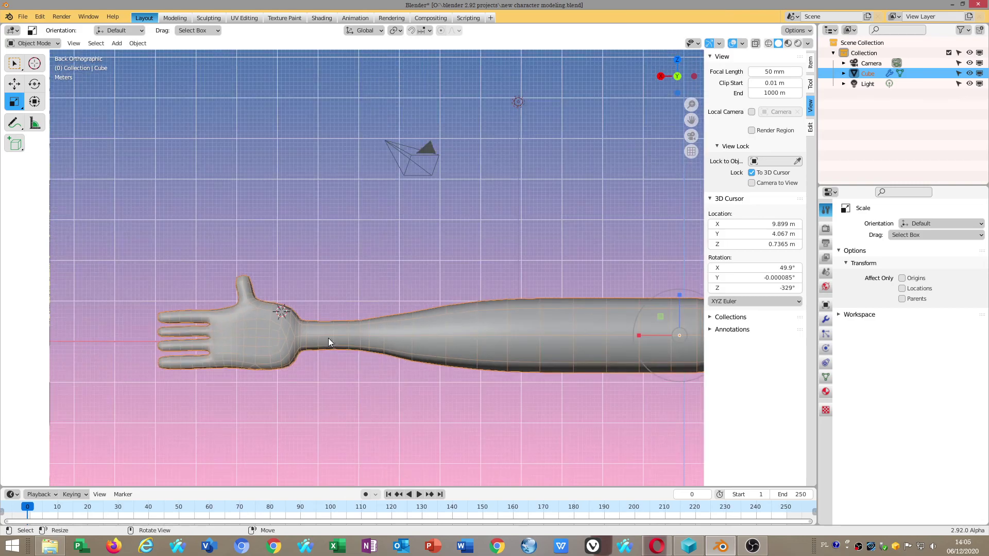
scroll(329, 338, down, 3)
scroll(466, 335, up, 3)
- Bring the OBS screen-recorder window to the front from the taskbar
scroll(422, 375, down, 3)
scroll(562, 383, up, 1)
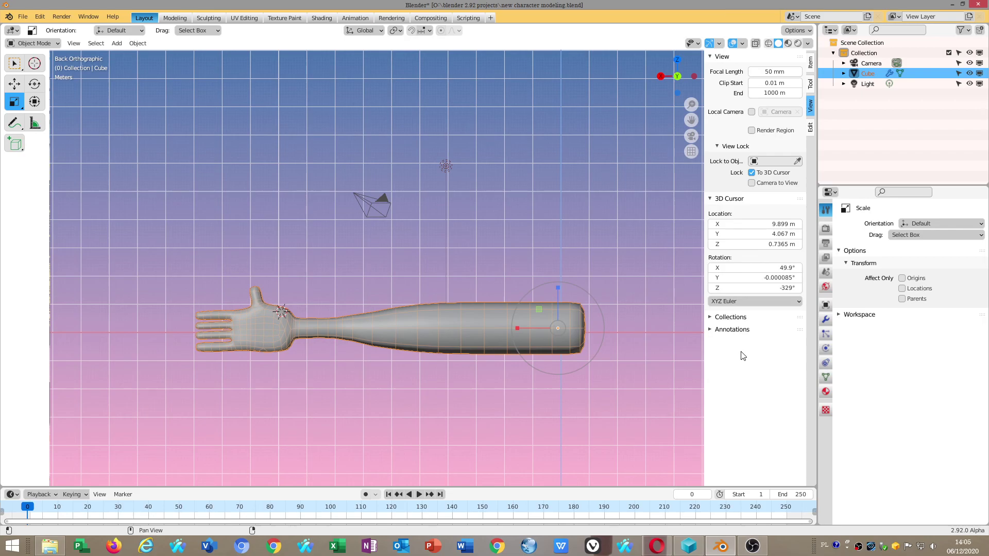
click(759, 550)
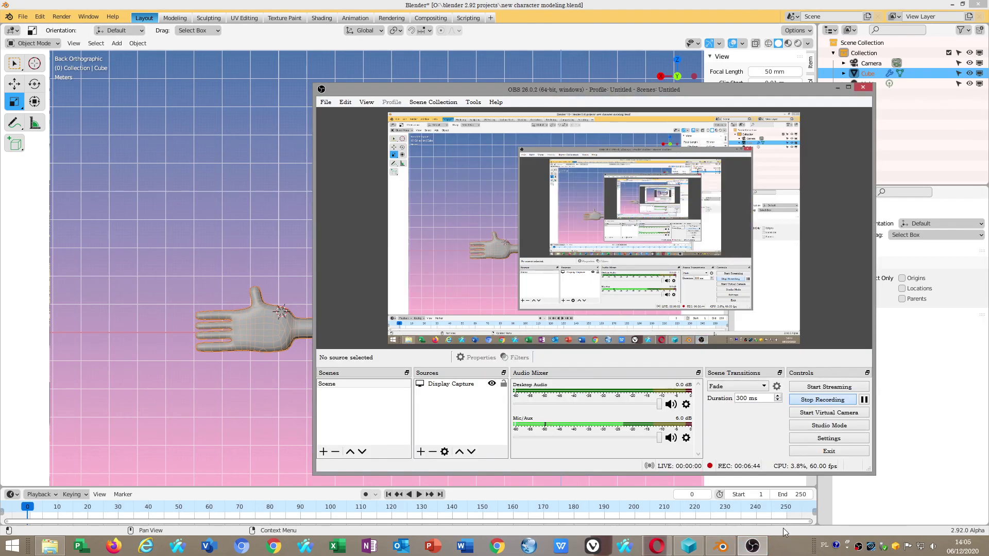